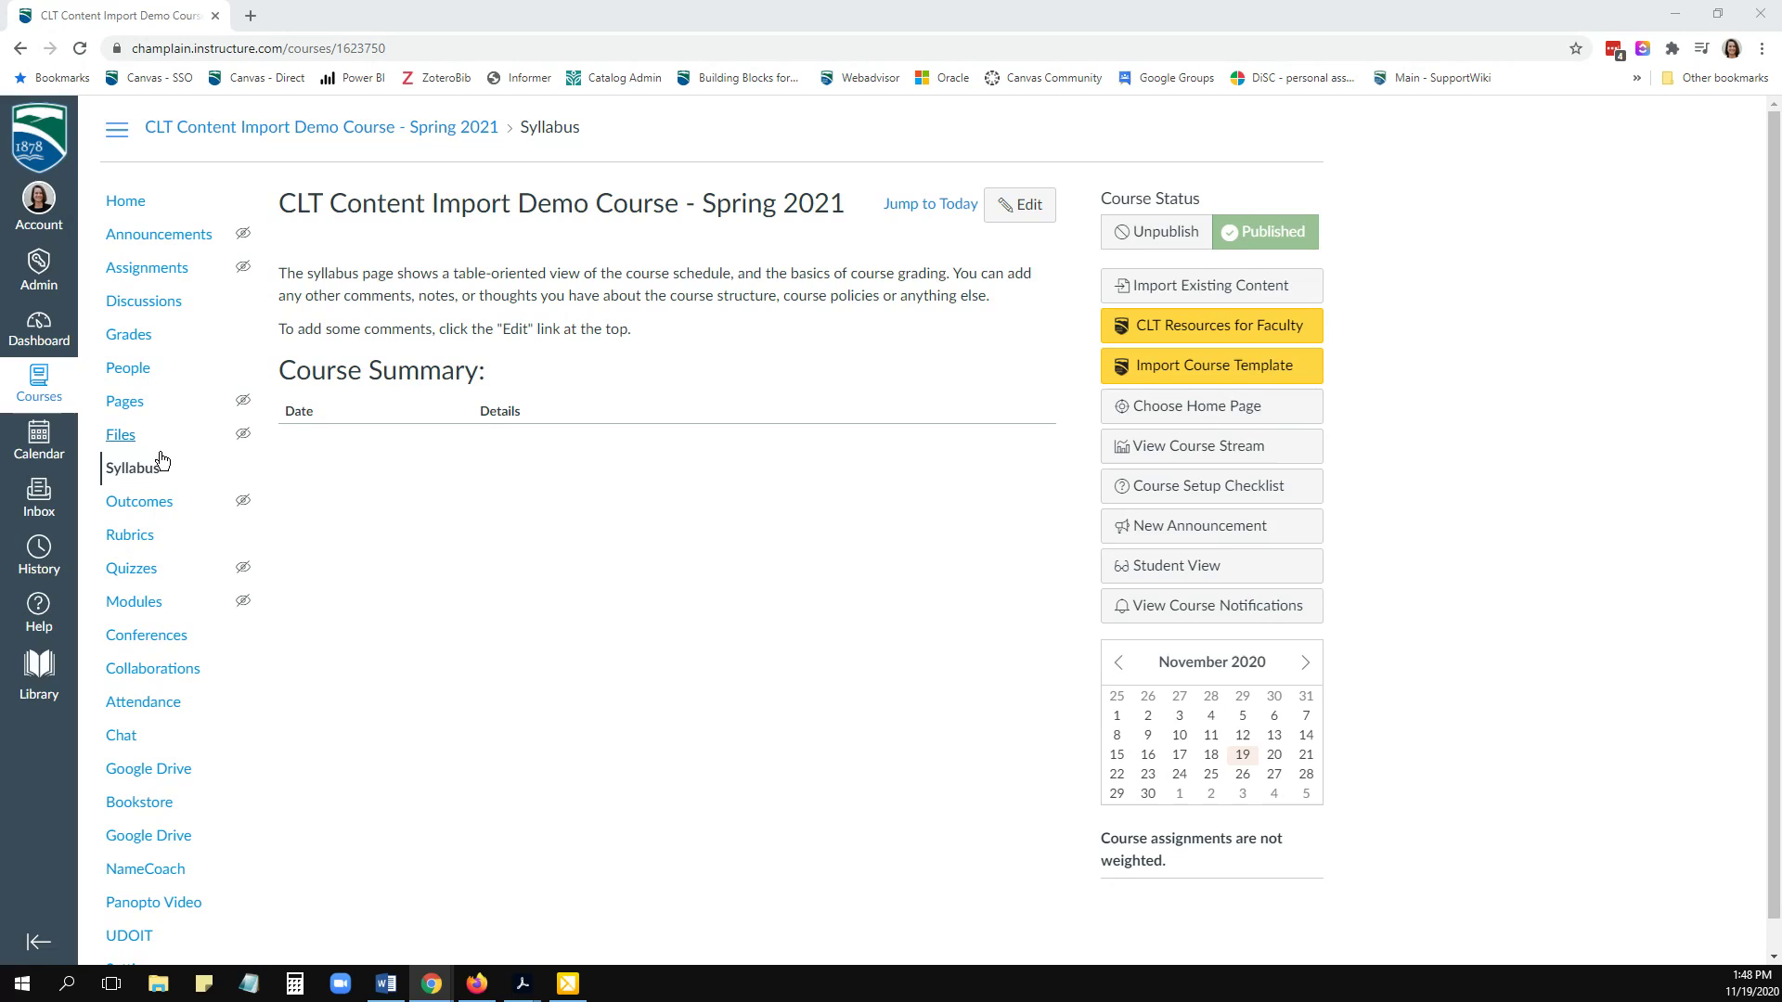
- Start an import that copies another Canvas course and search the course list for 'clt'
left_click(1192, 293)
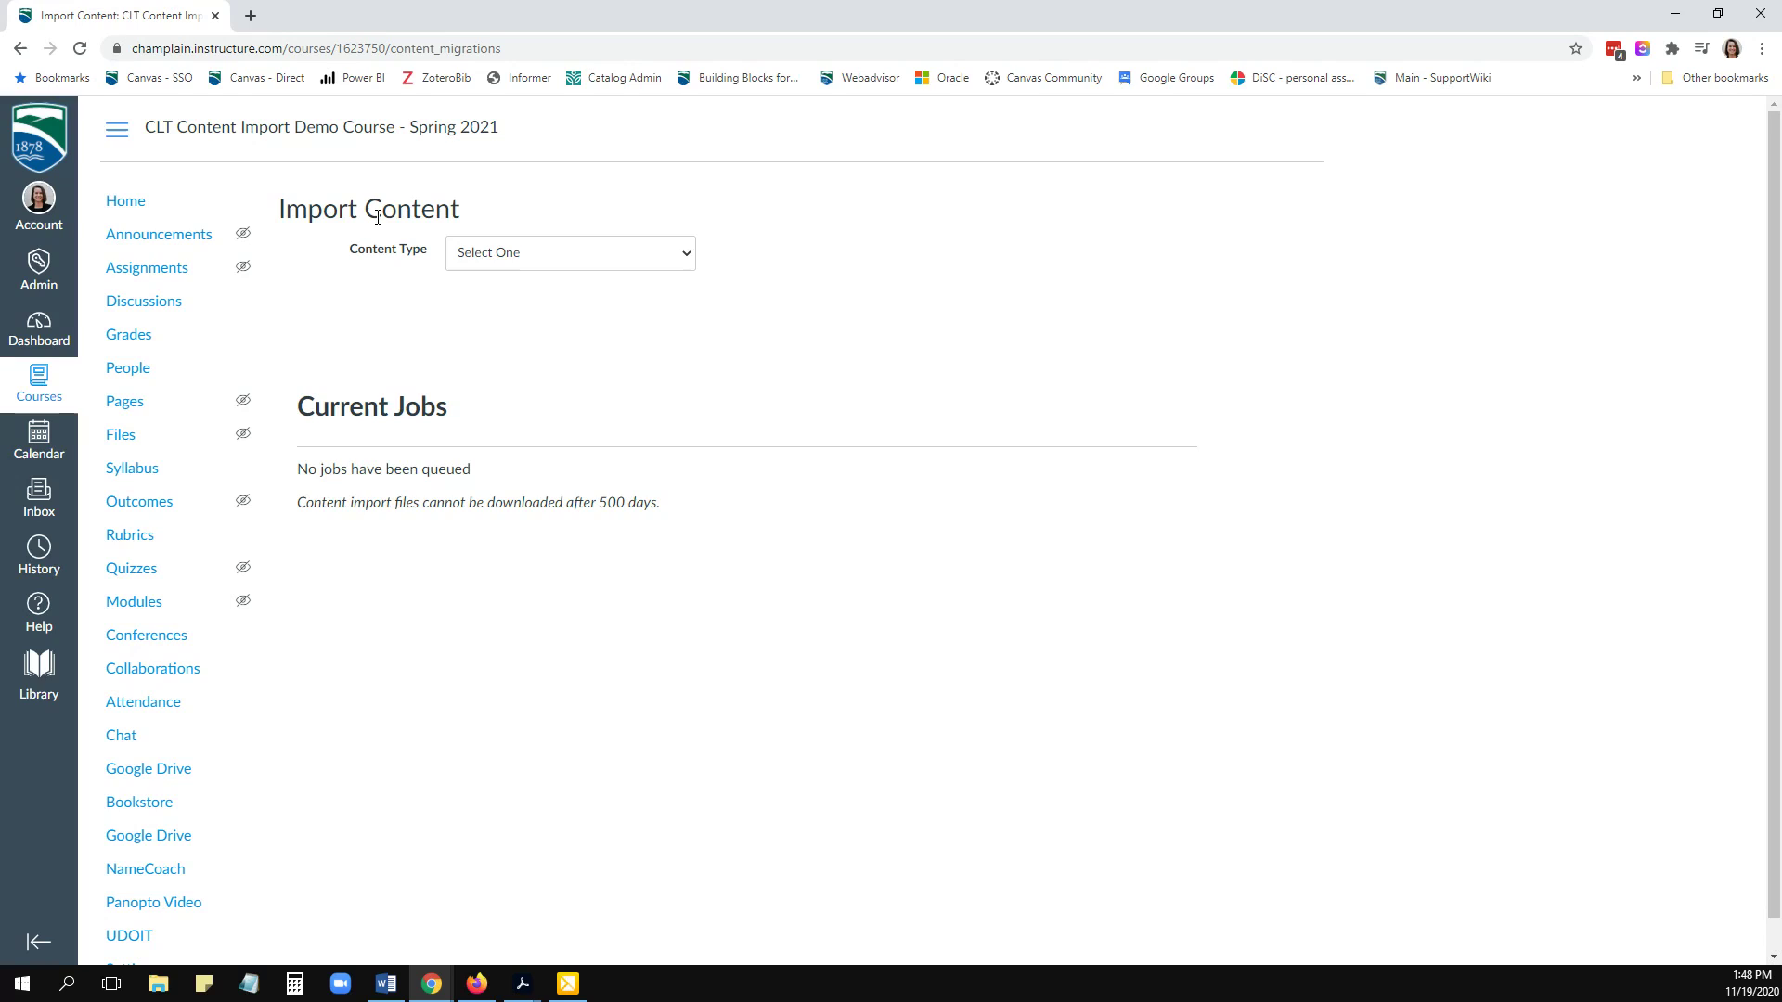
left_click(537, 257)
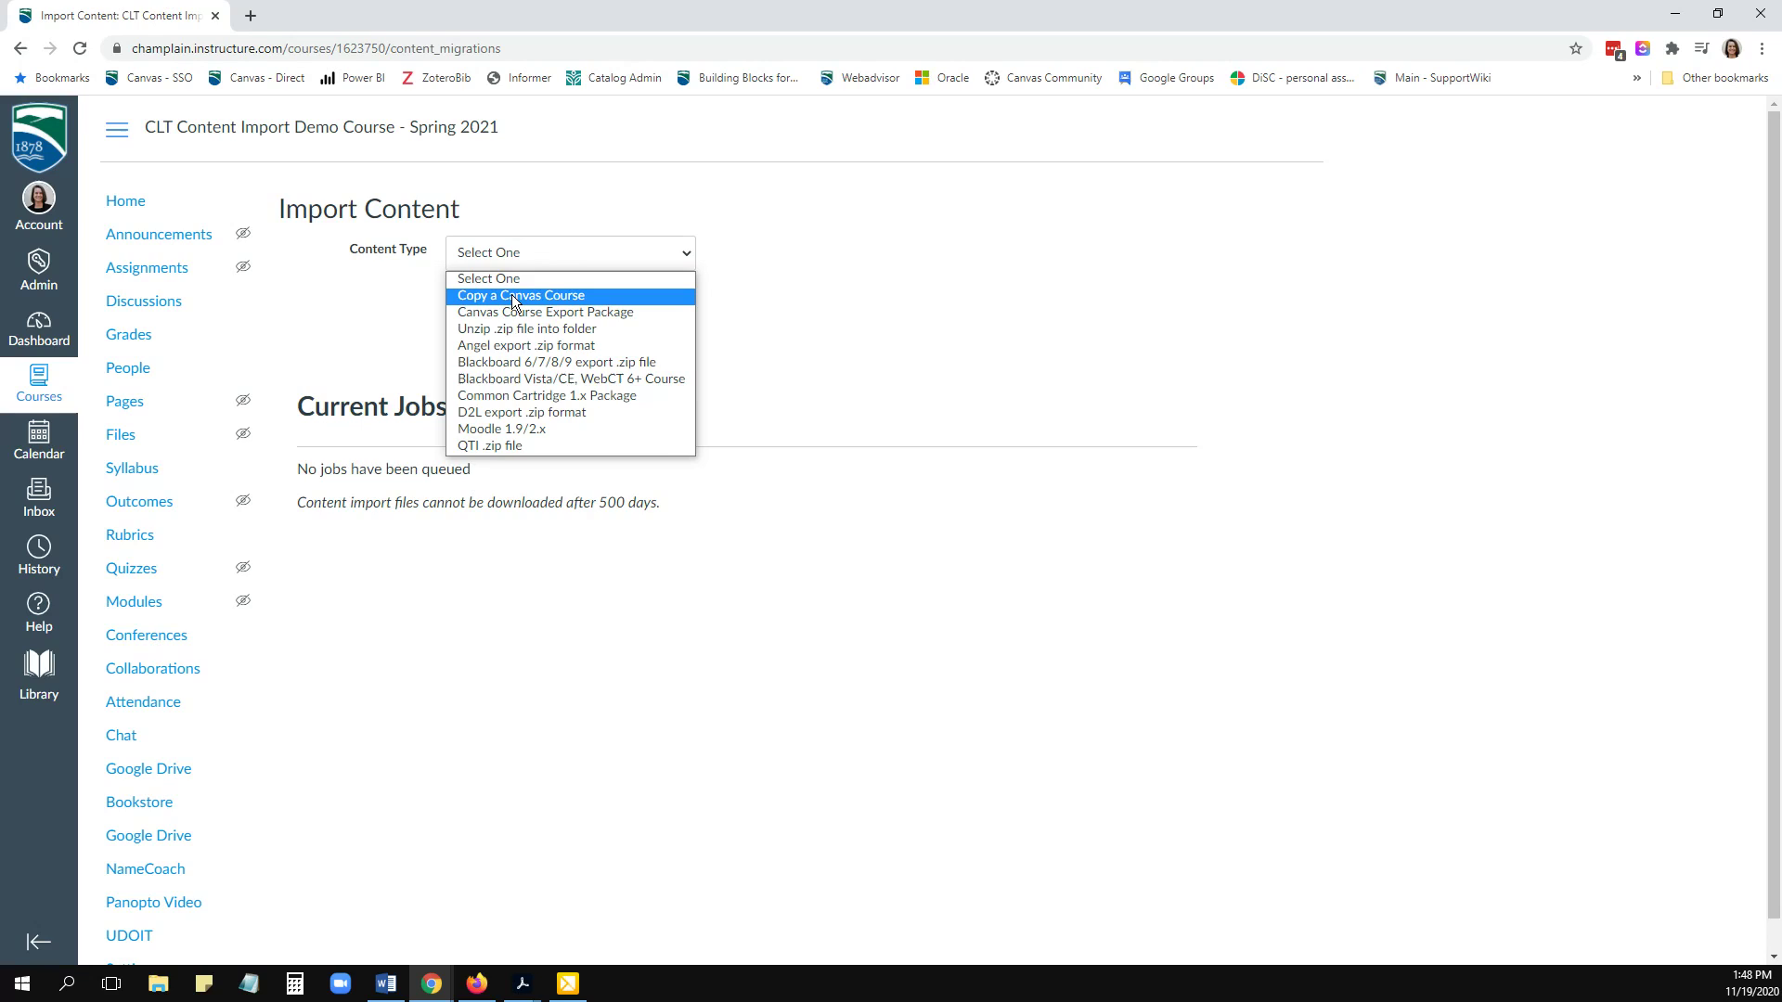
left_click(511, 294)
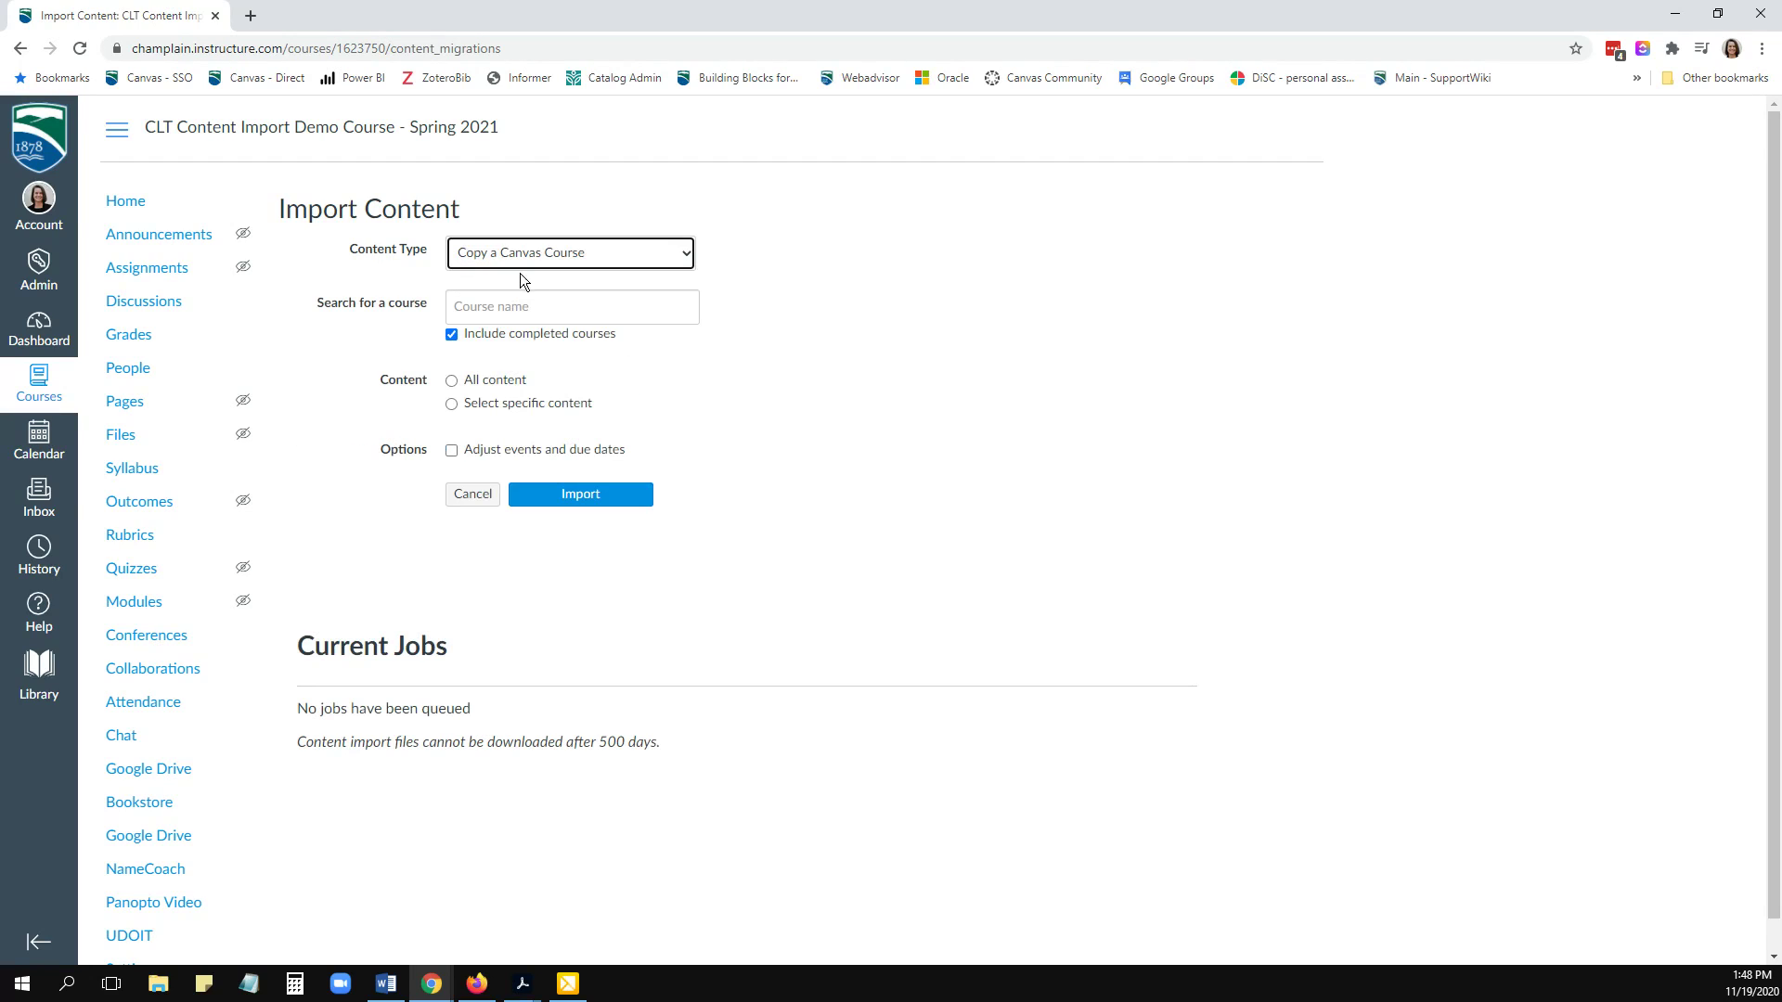
left_click(520, 307)
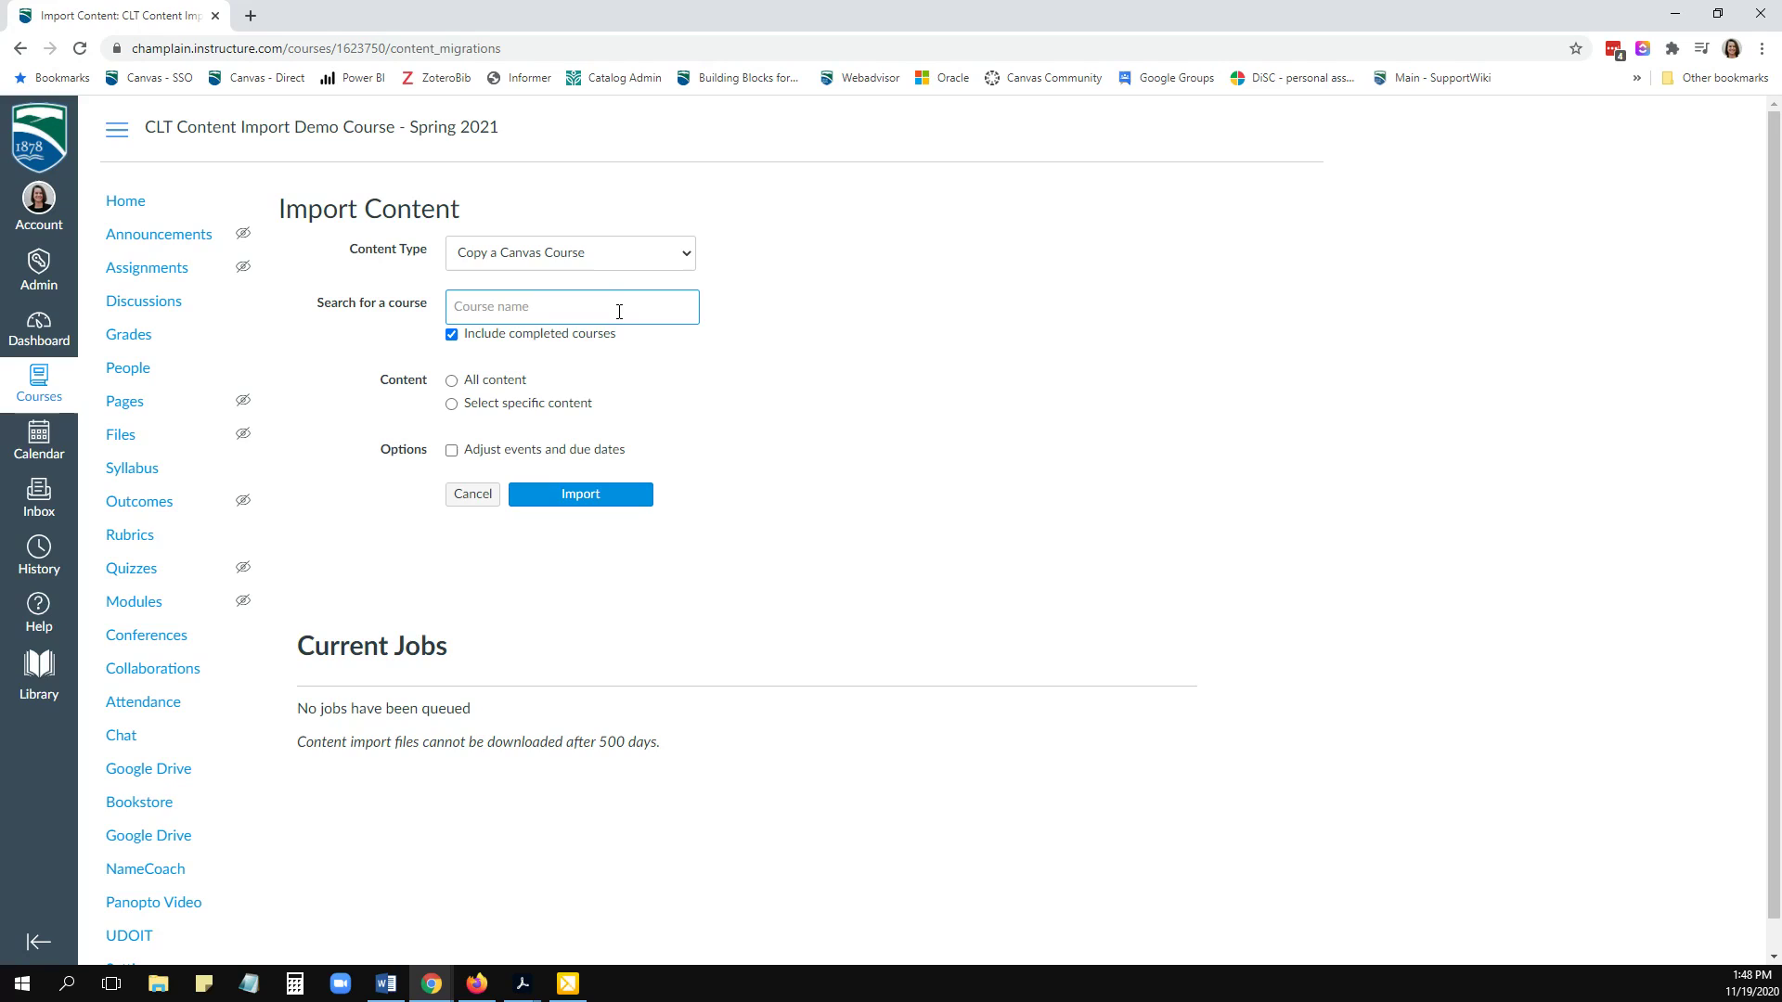
type("clt")
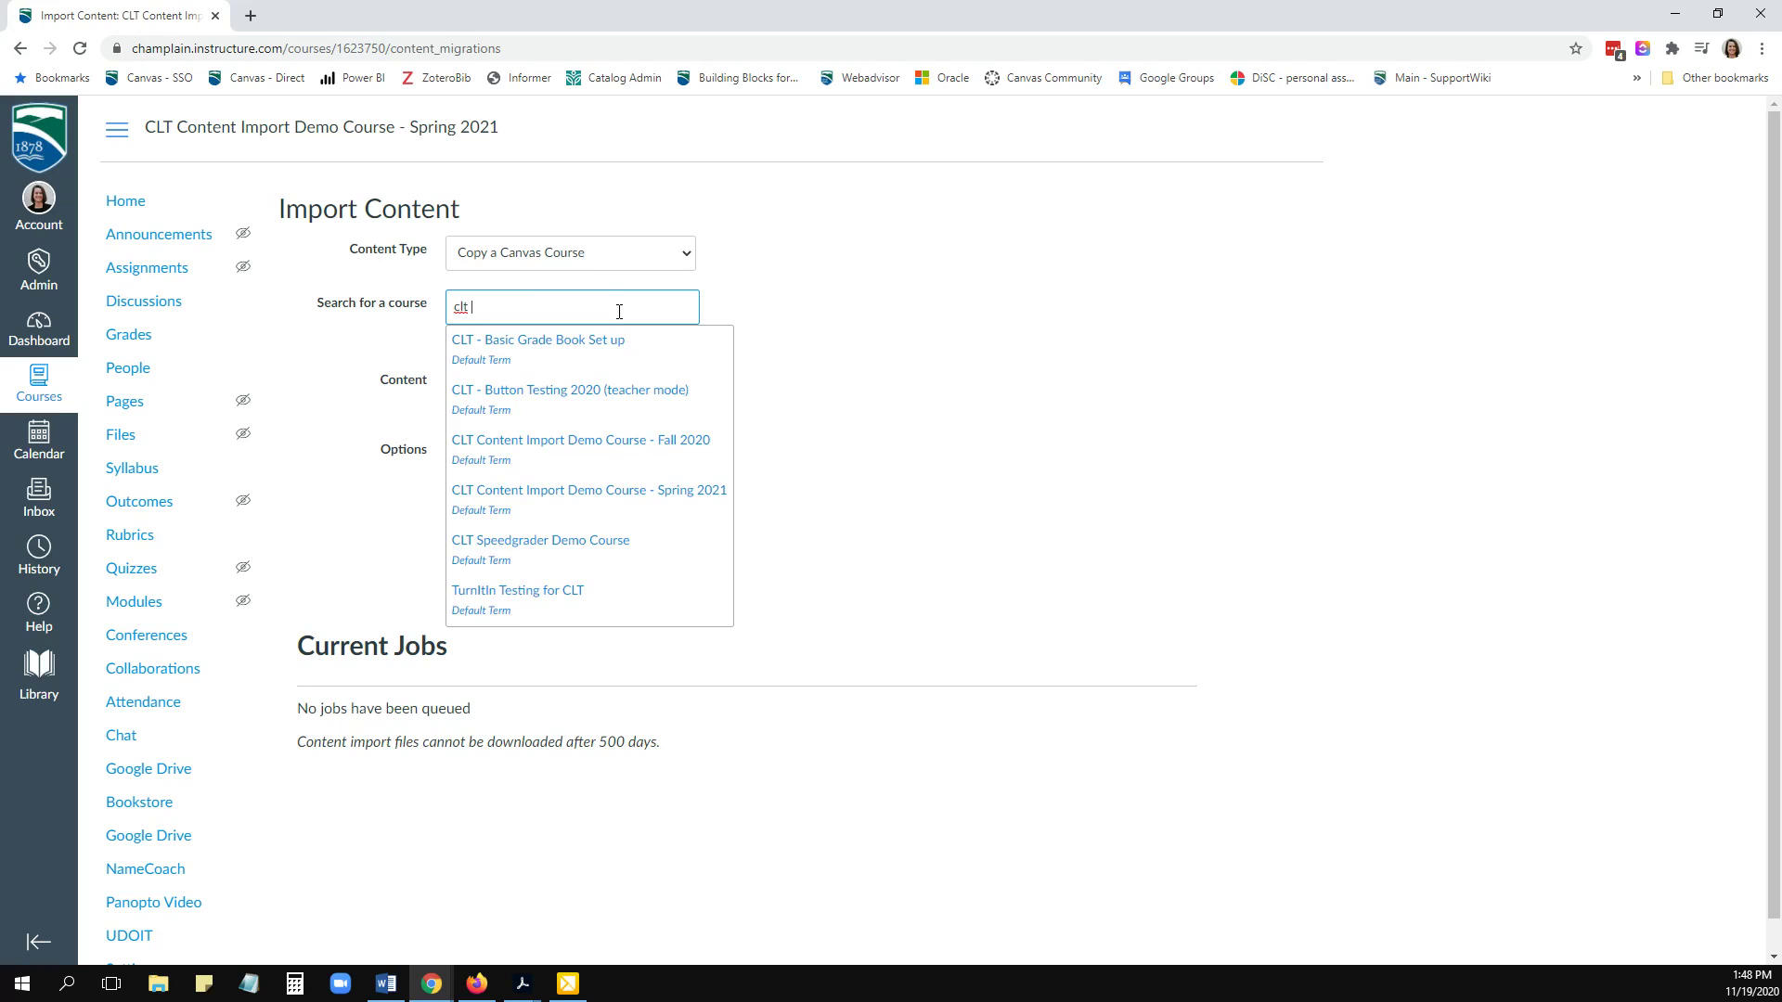
- Pick CLT Content Import Demo Course - Fall 2020 as source, import specific content only, and adjust events and due dates
left_click(513, 448)
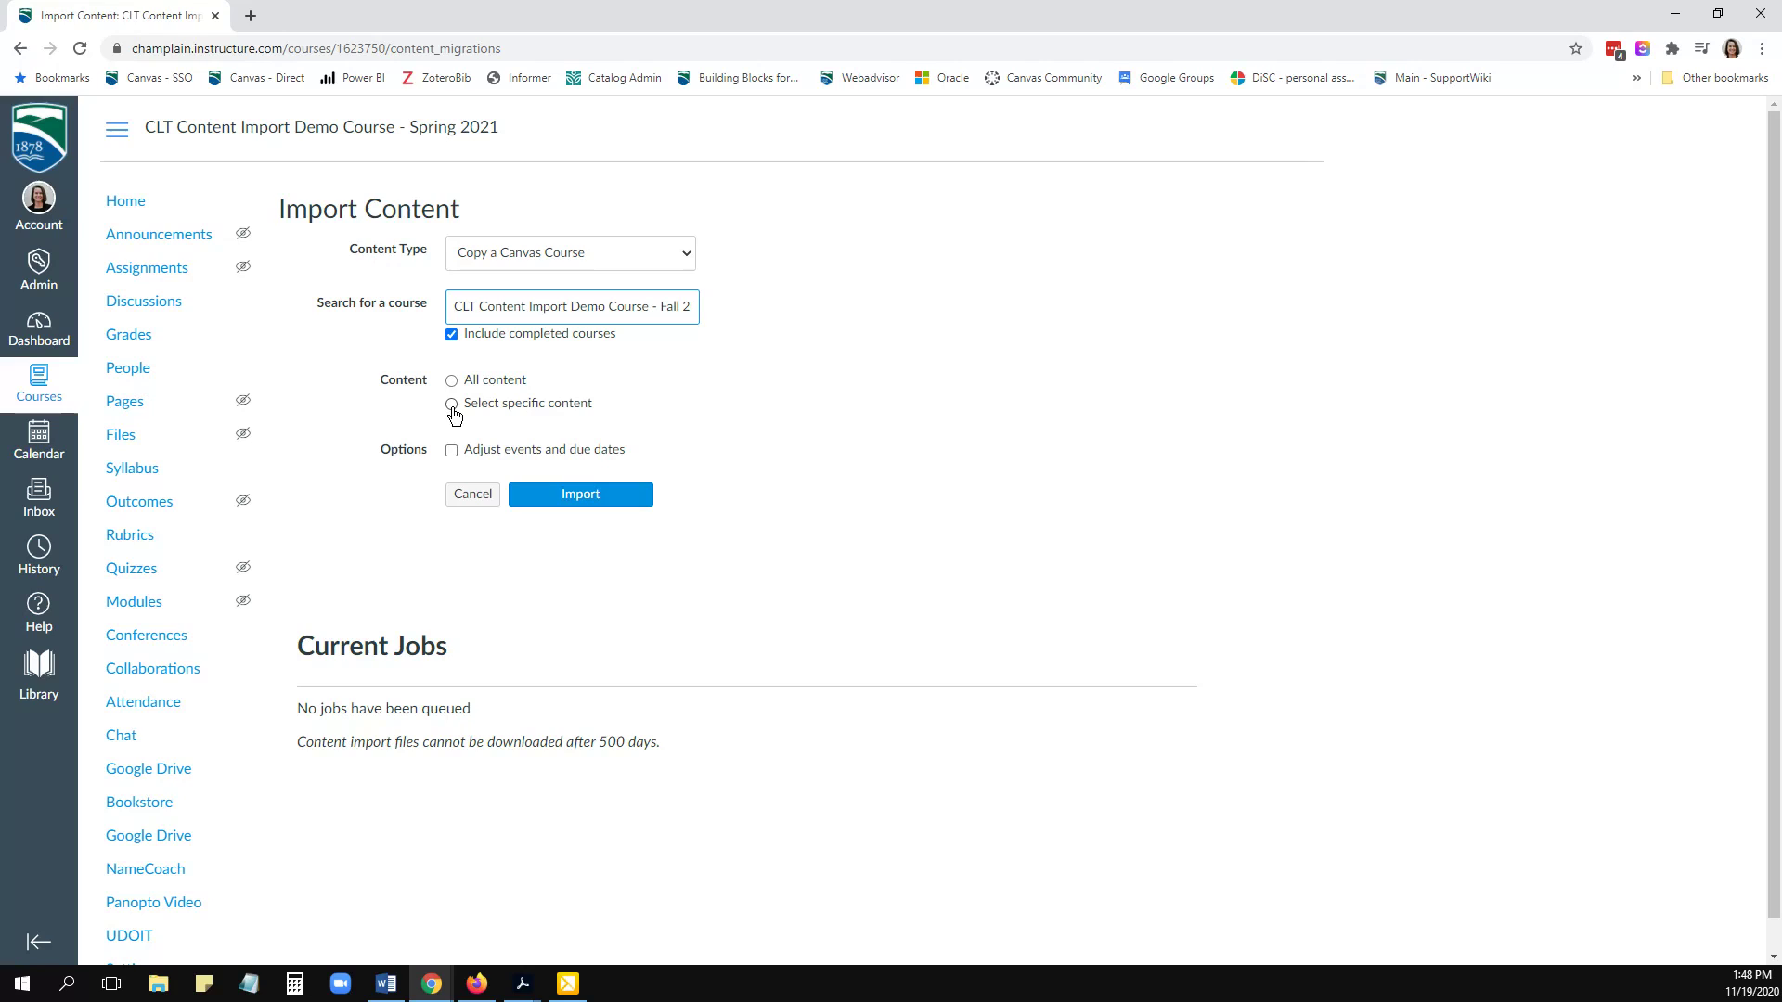
left_click(453, 407)
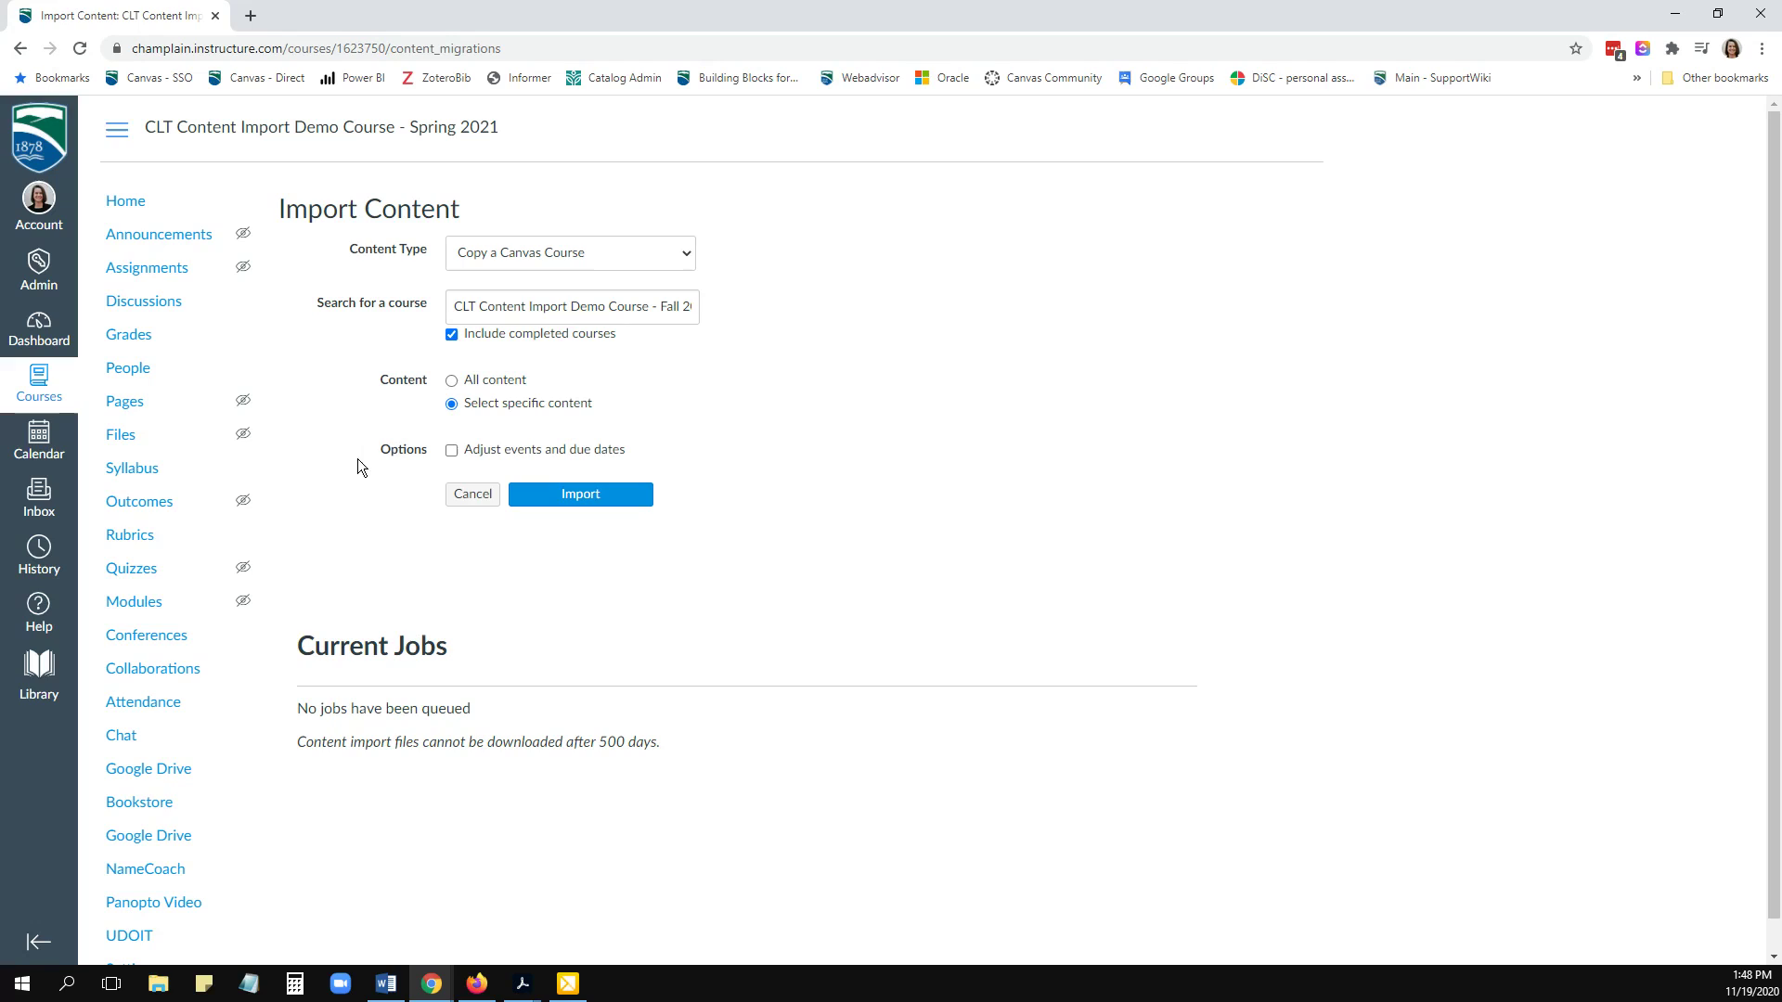
left_click(453, 452)
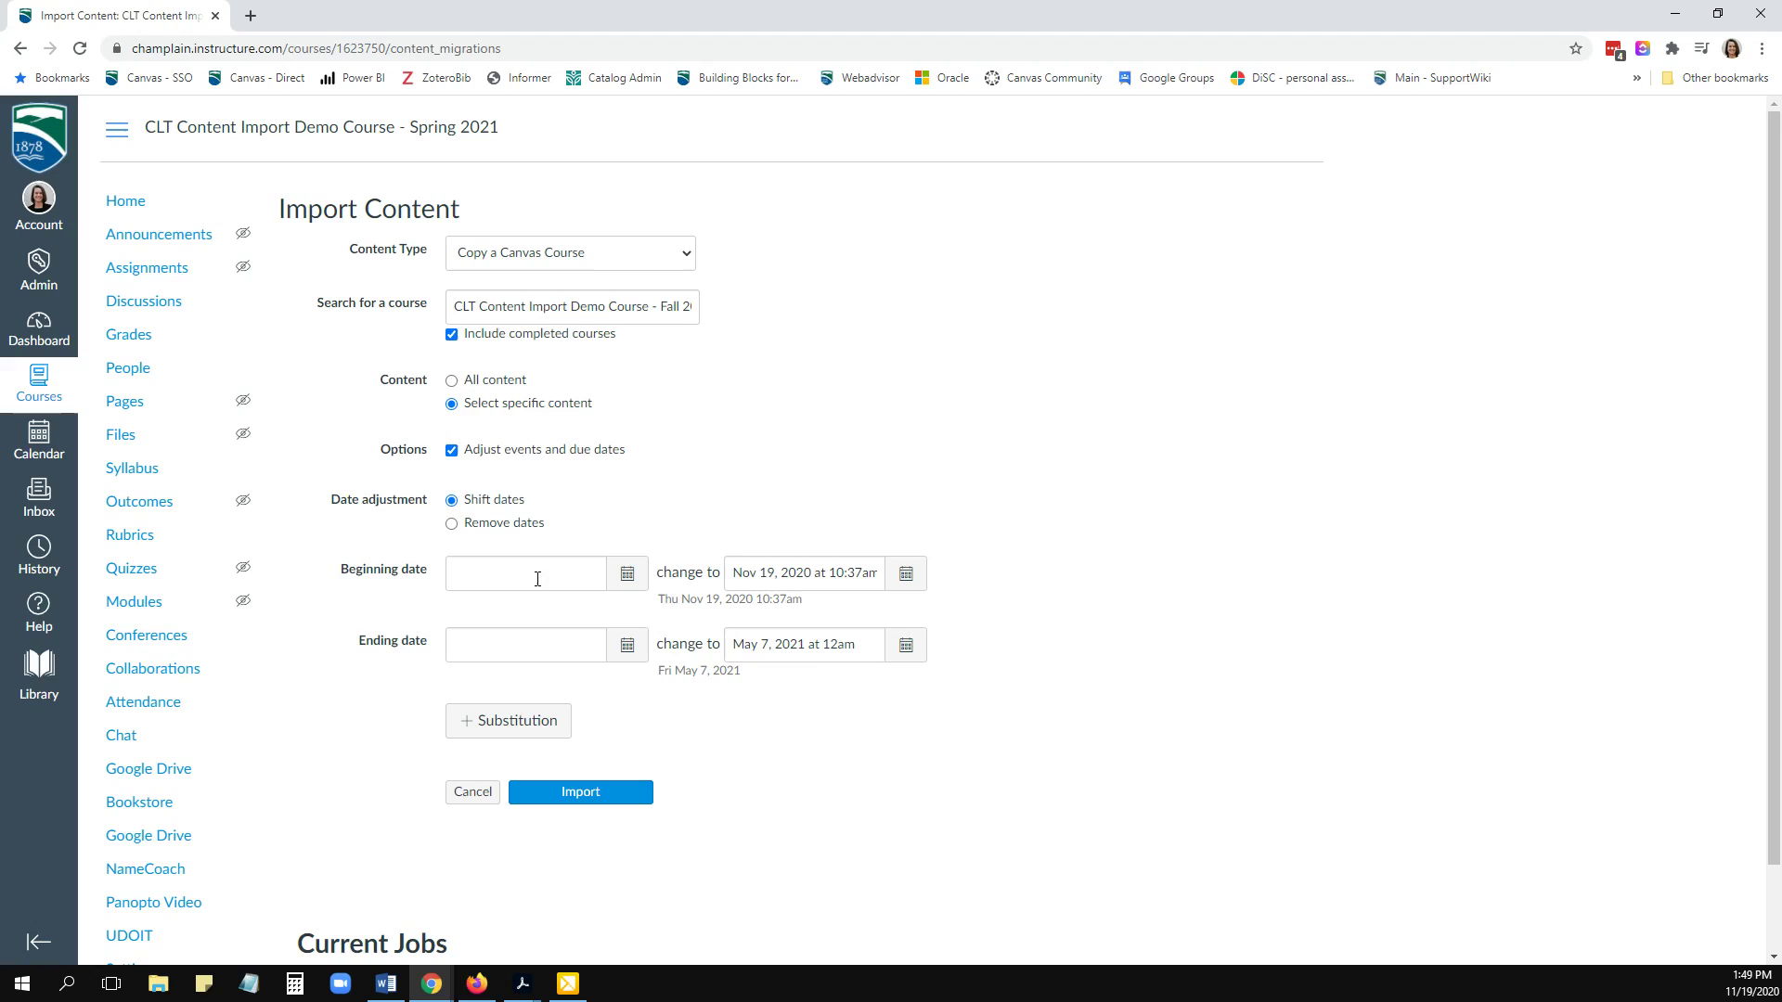
- Shift dates so 8/31/20–12/18/20 becomes a term beginning 1/25/21
left_click(490, 574)
type("8/")
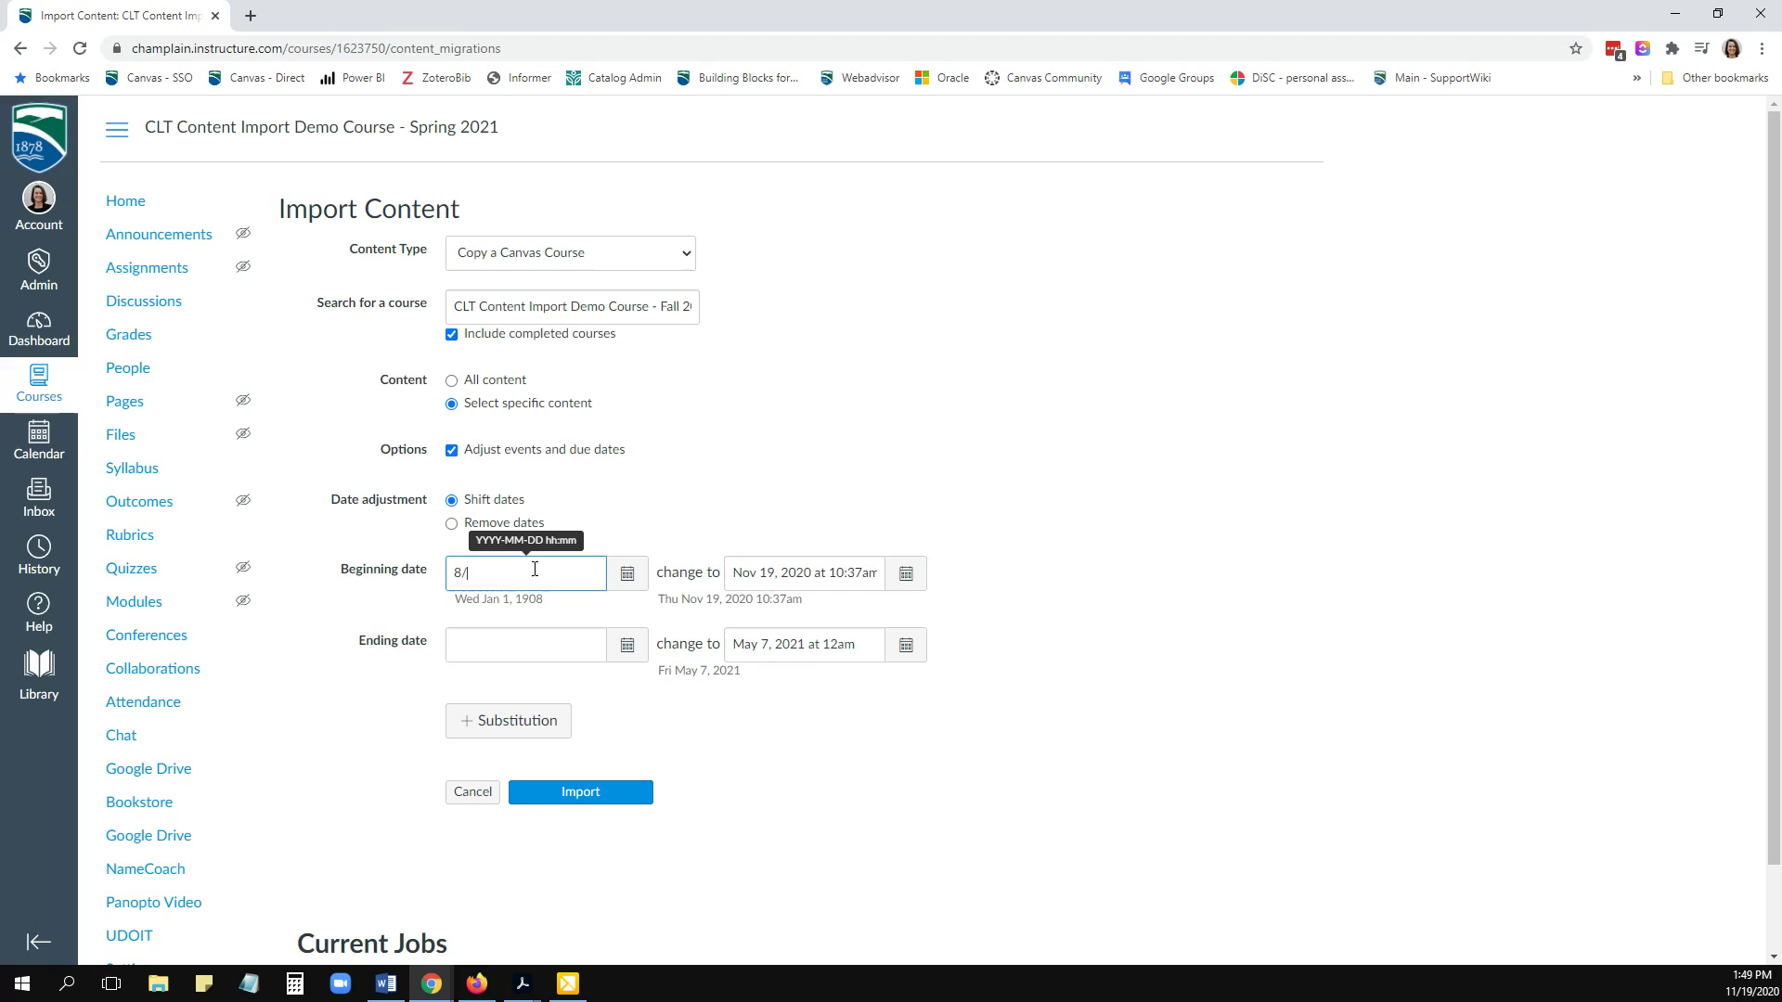
type("3")
type("1/20")
left_click(532, 648)
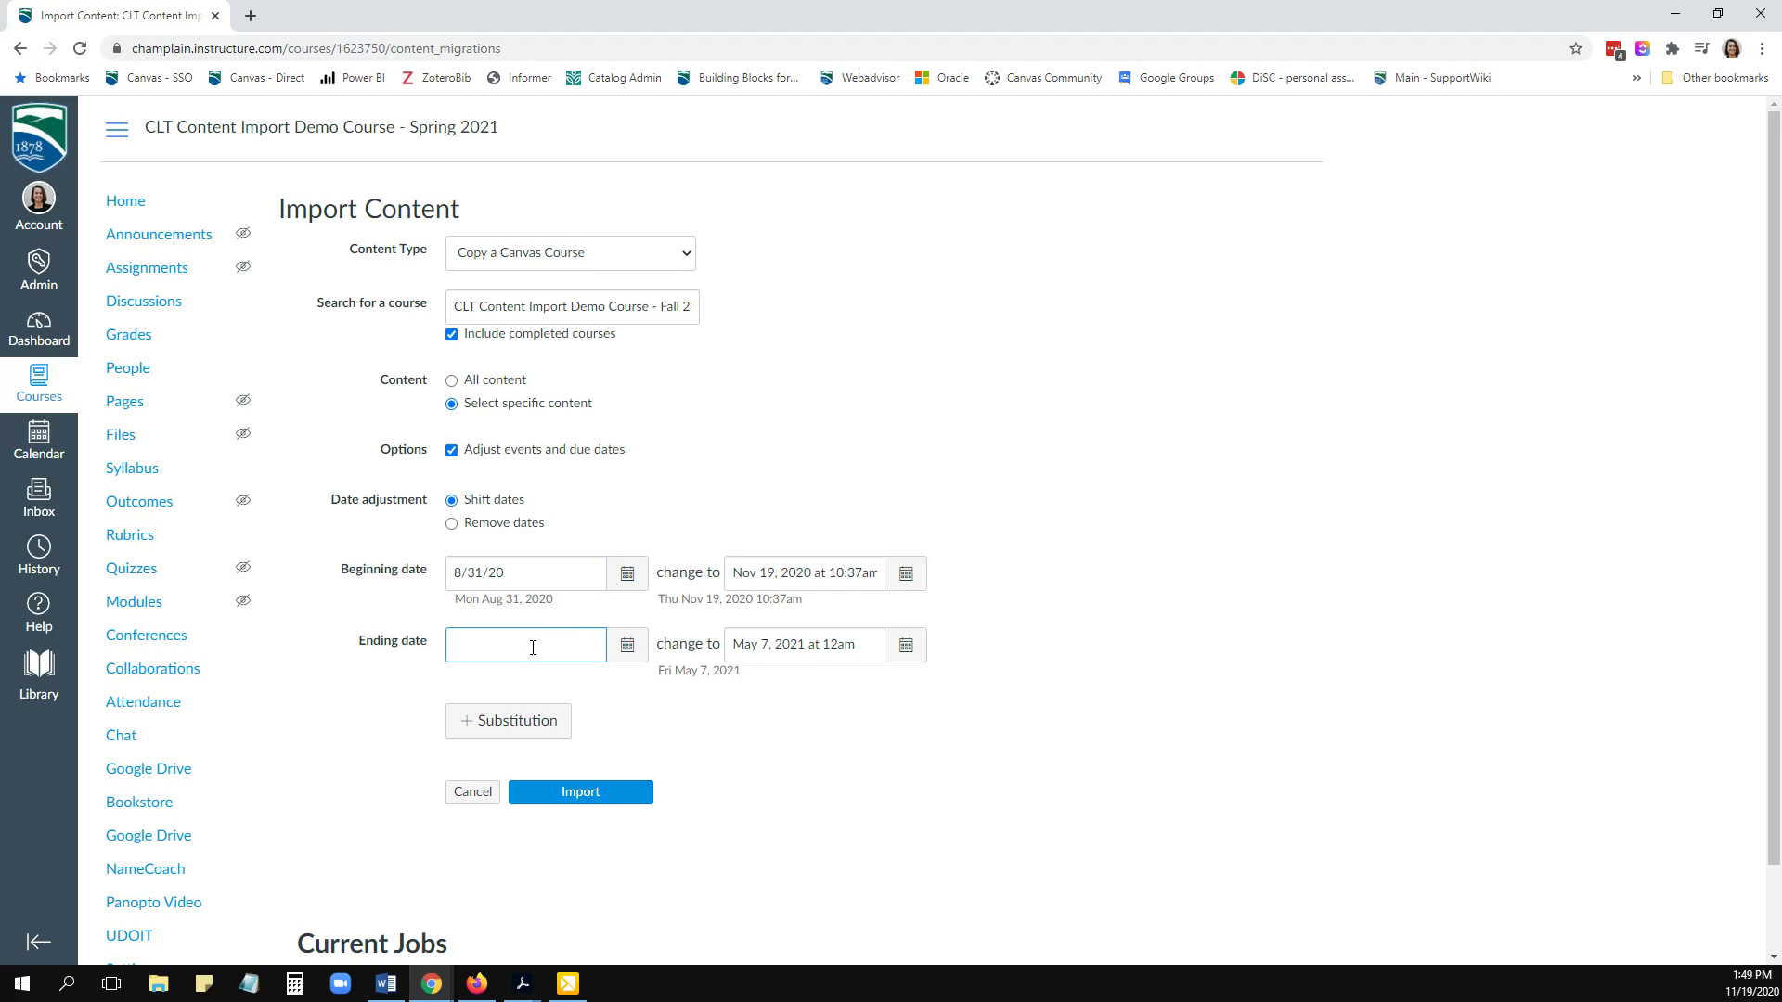
type("12/18")
type("/20")
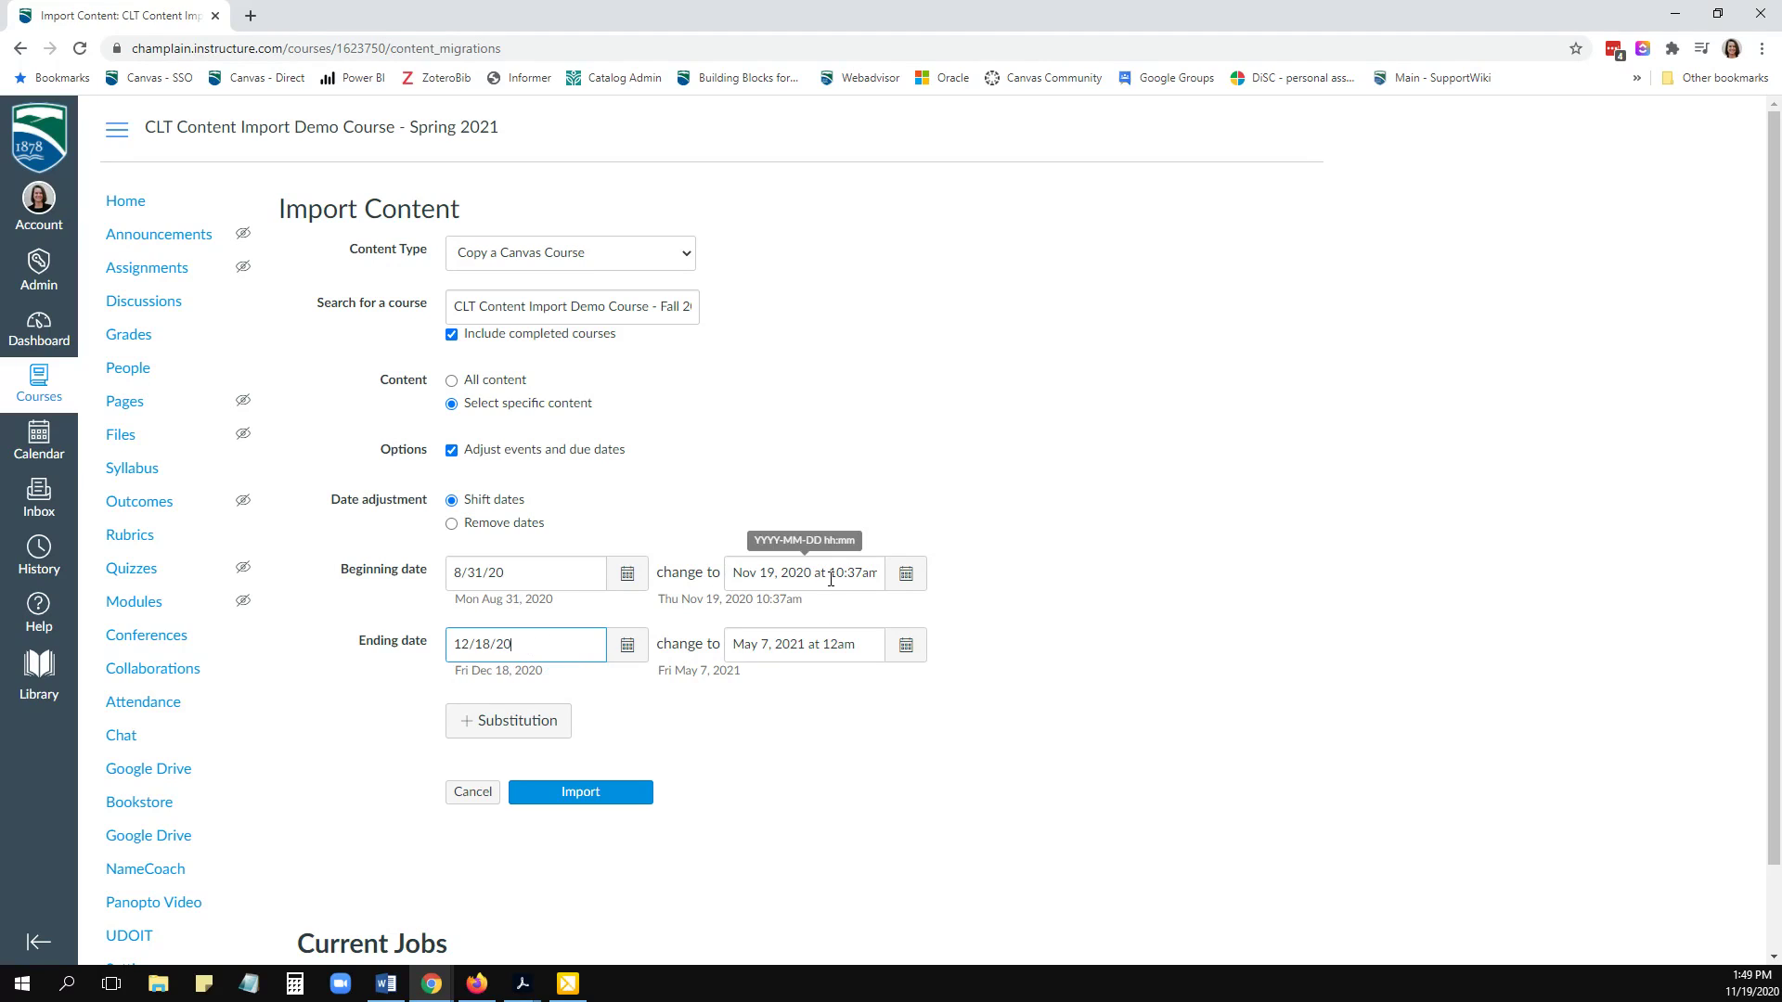
triple_click(824, 574)
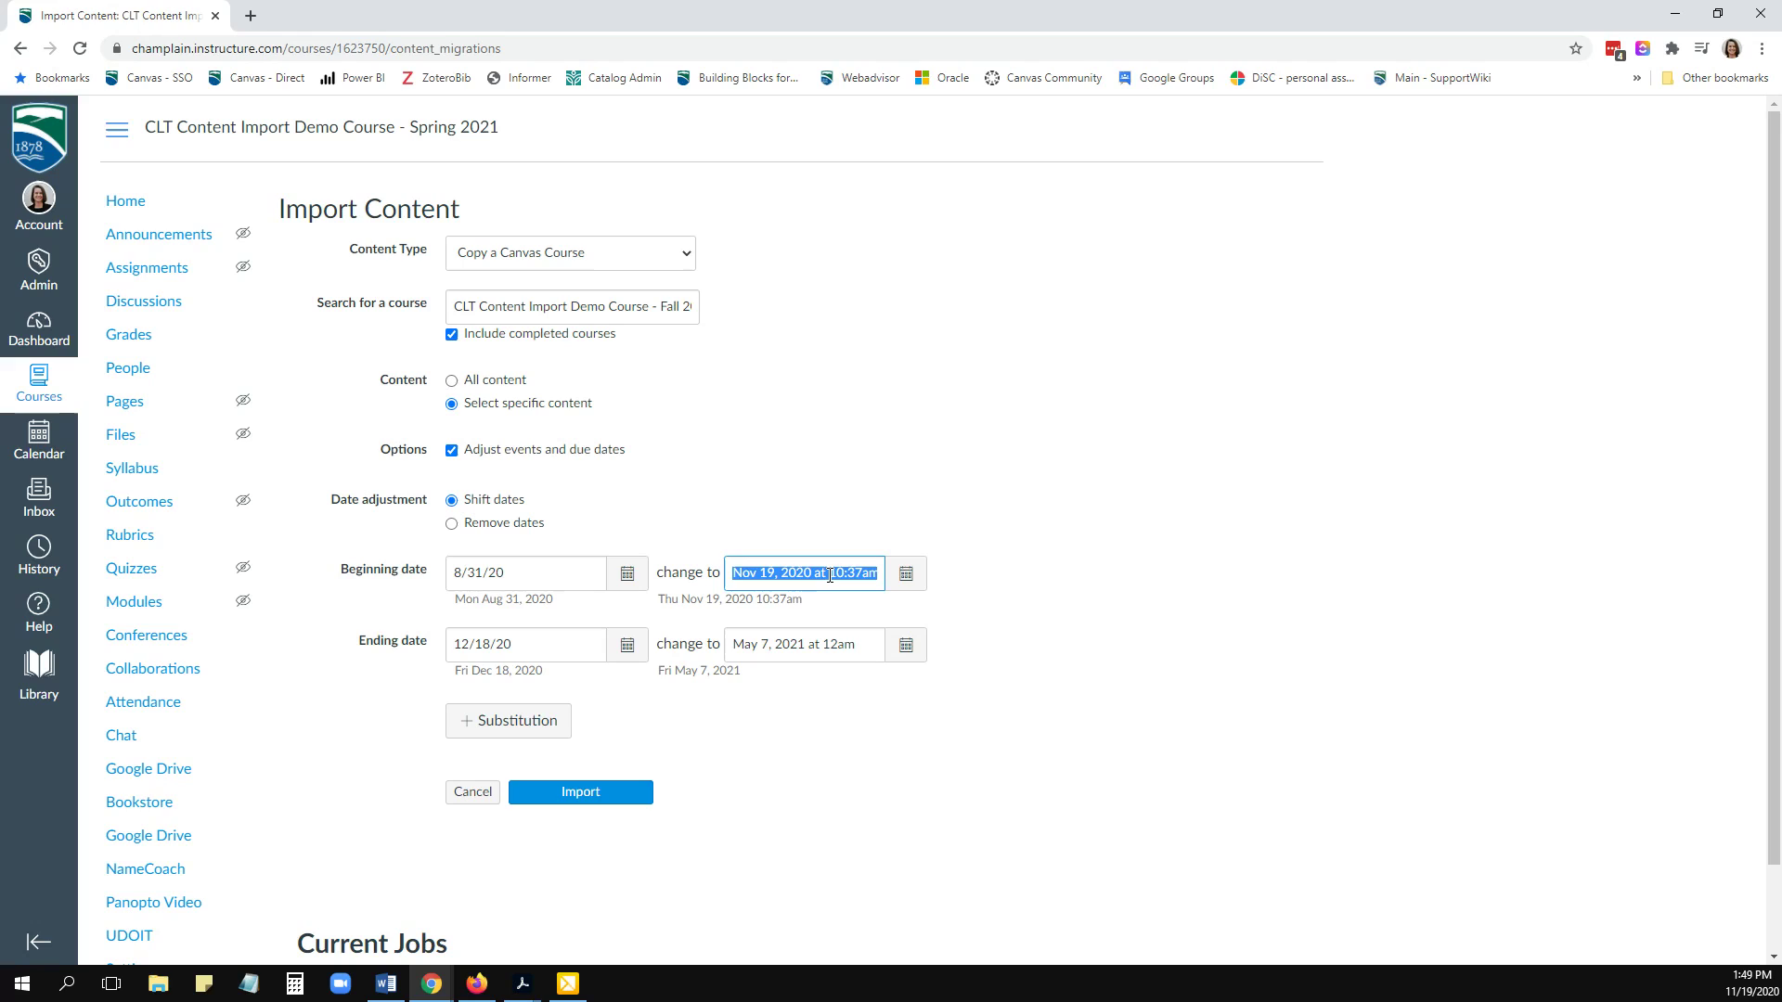
type("1/25/21")
left_click(845, 643)
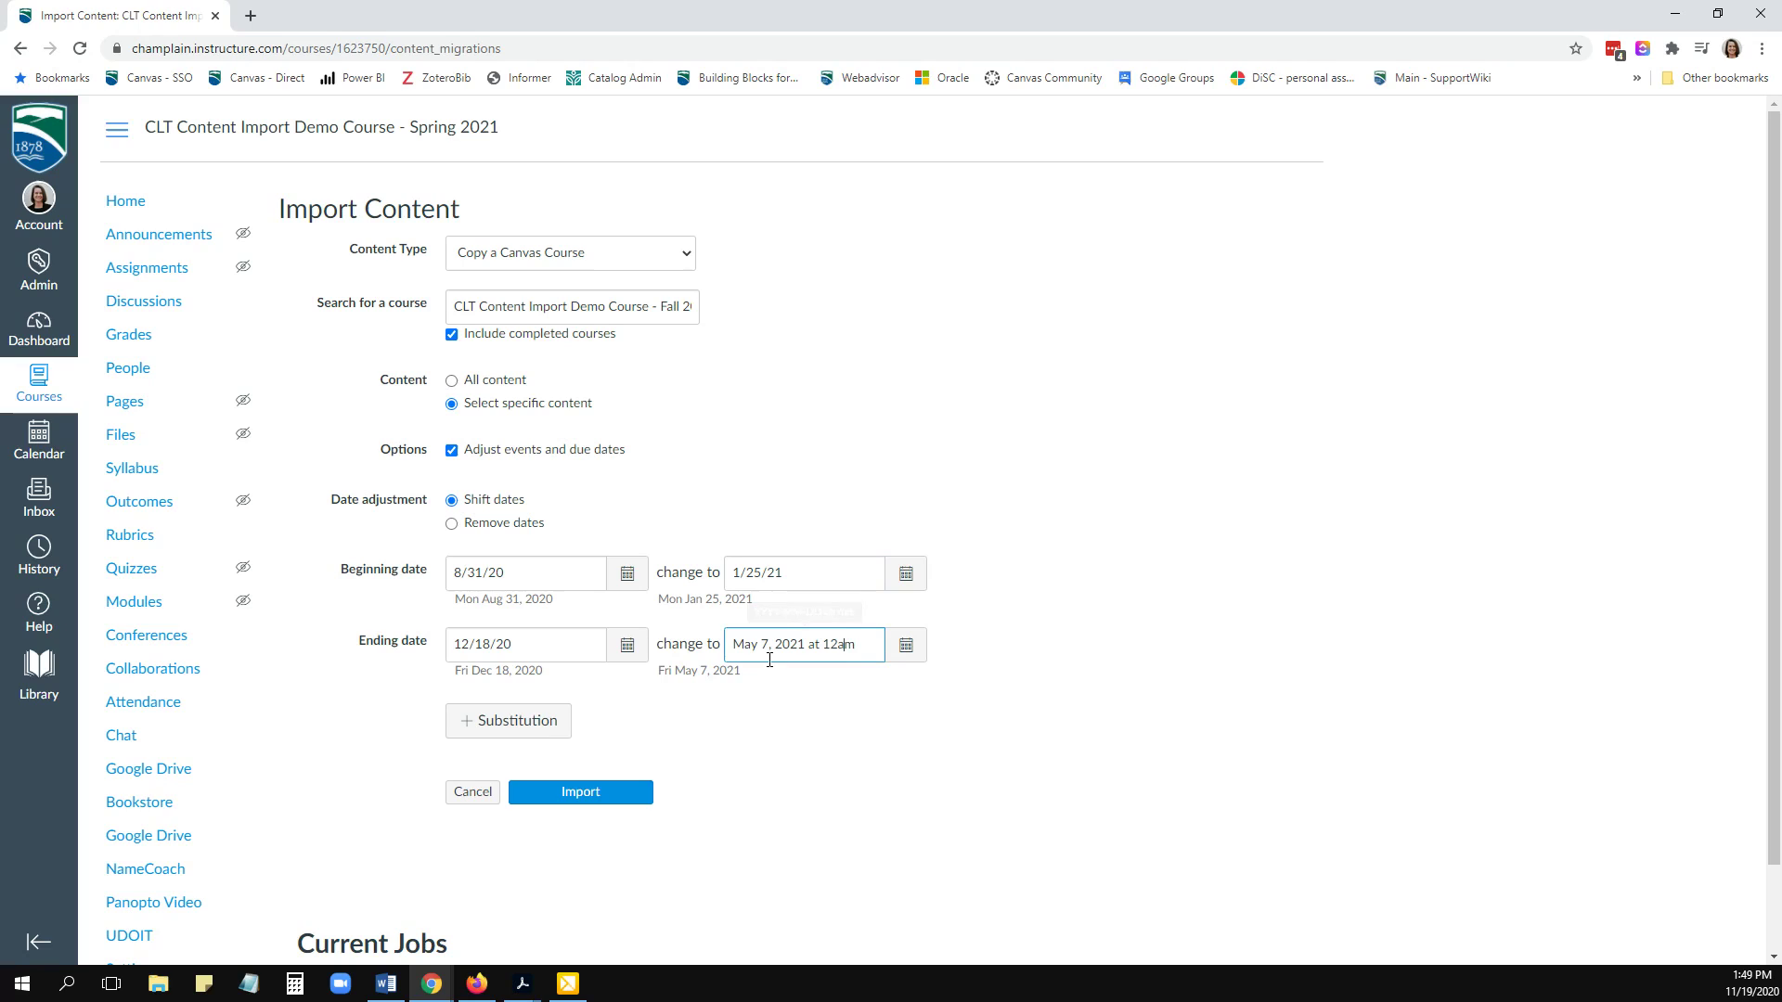
left_click(536, 729)
left_click(560, 718)
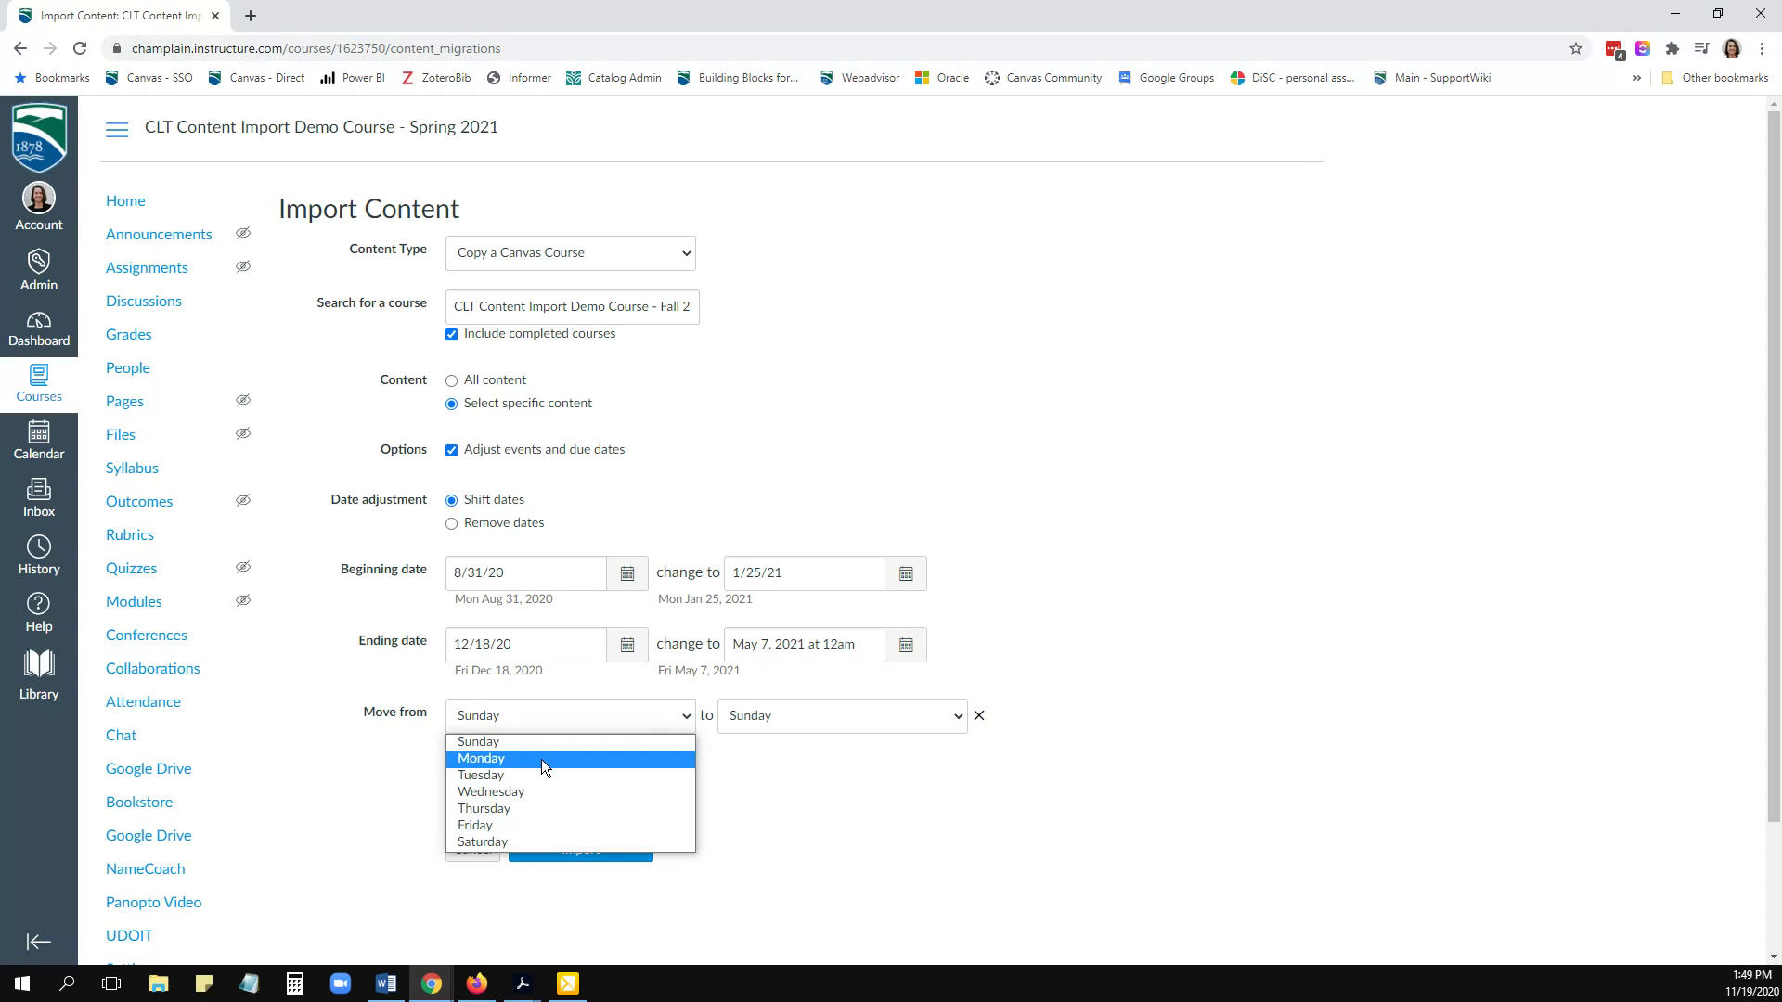
left_click(542, 759)
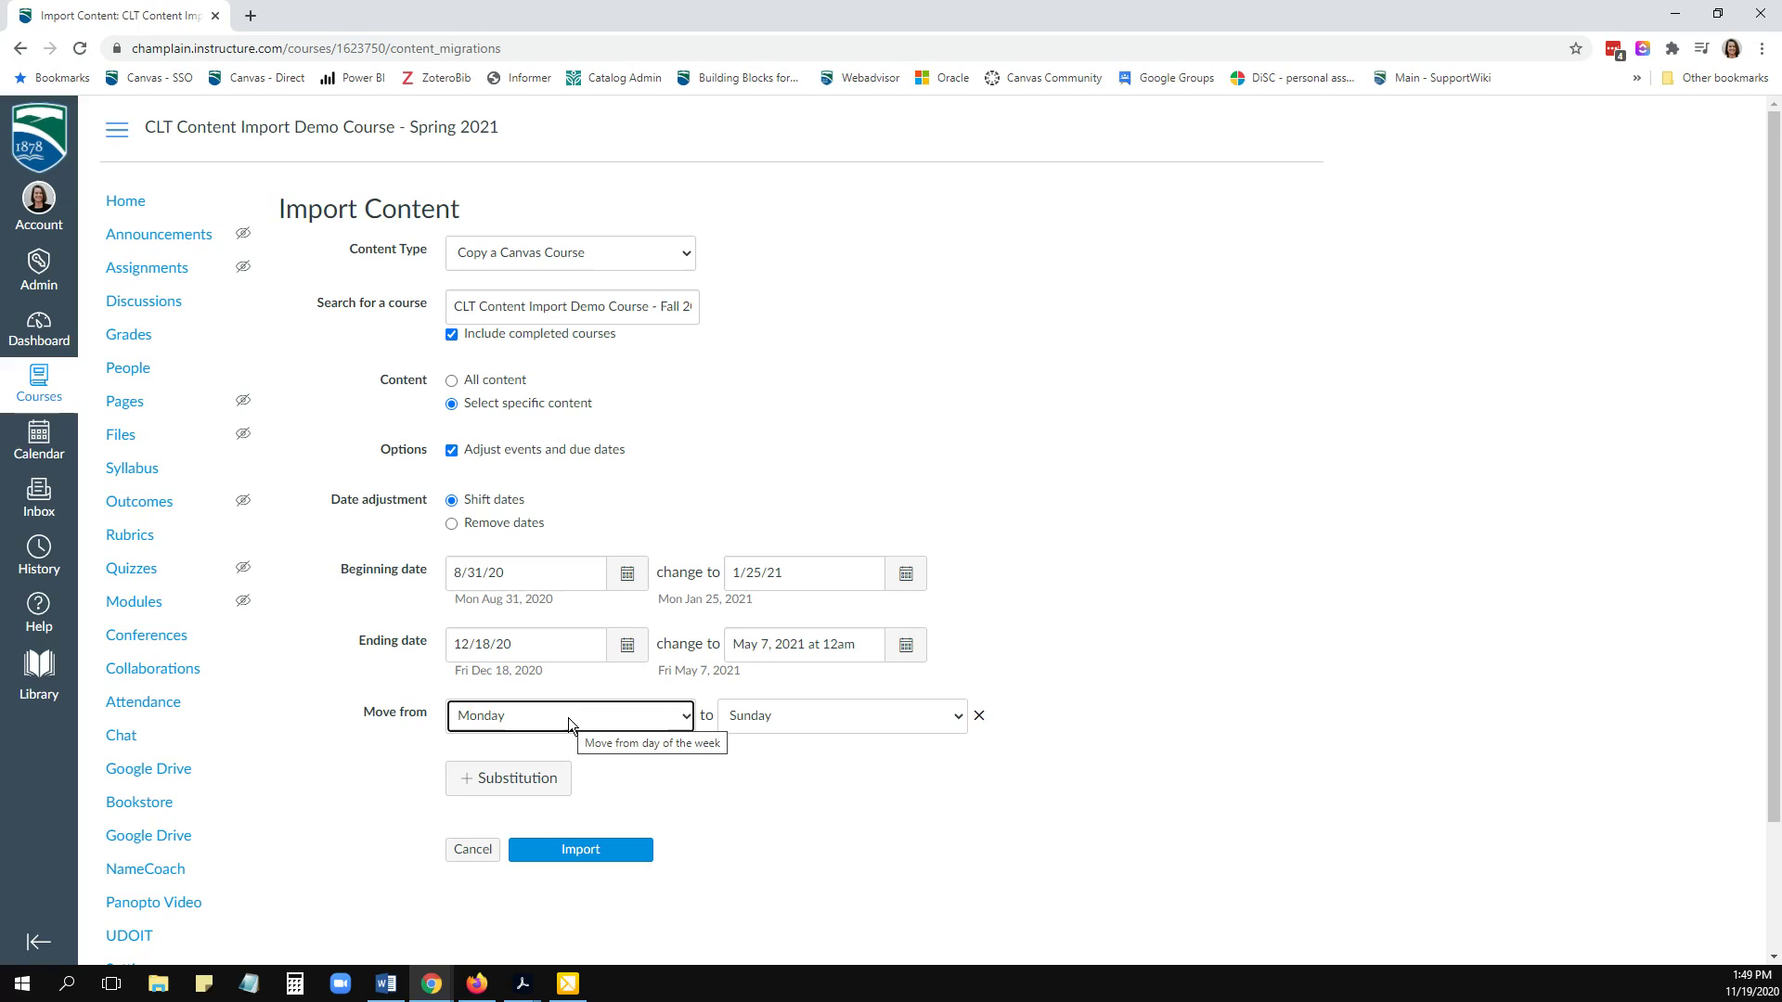
left_click(798, 721)
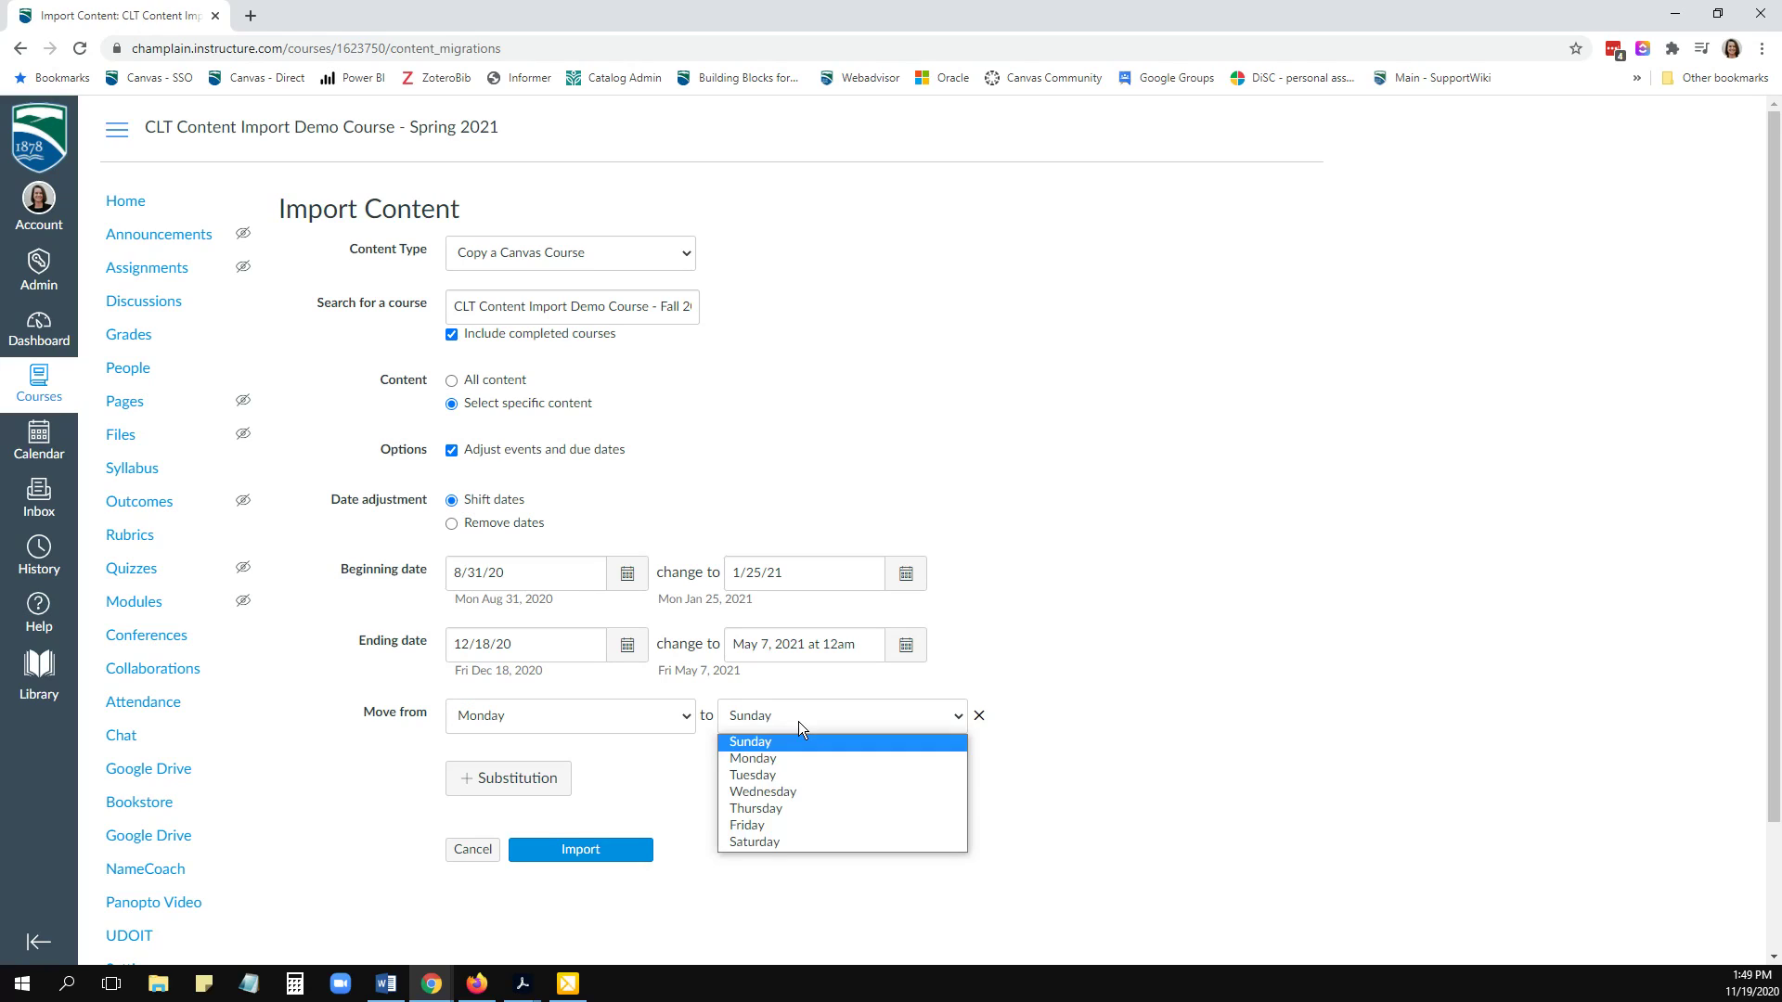
left_click(789, 772)
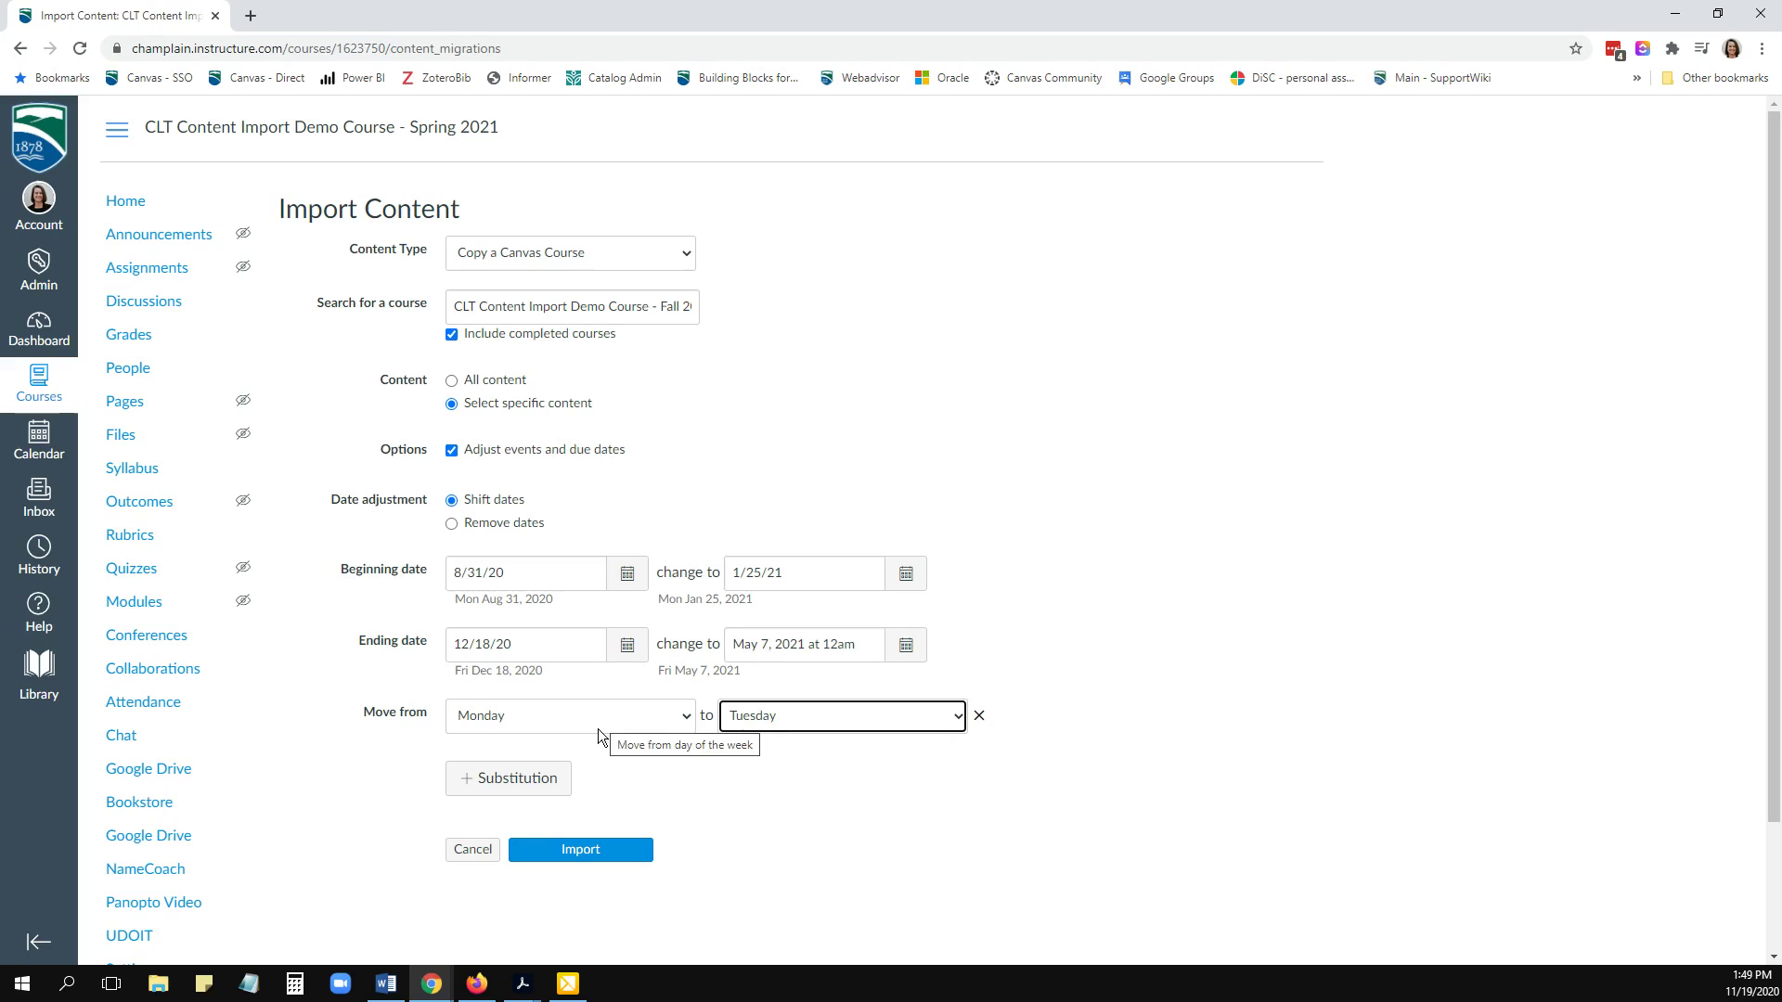
left_click(980, 719)
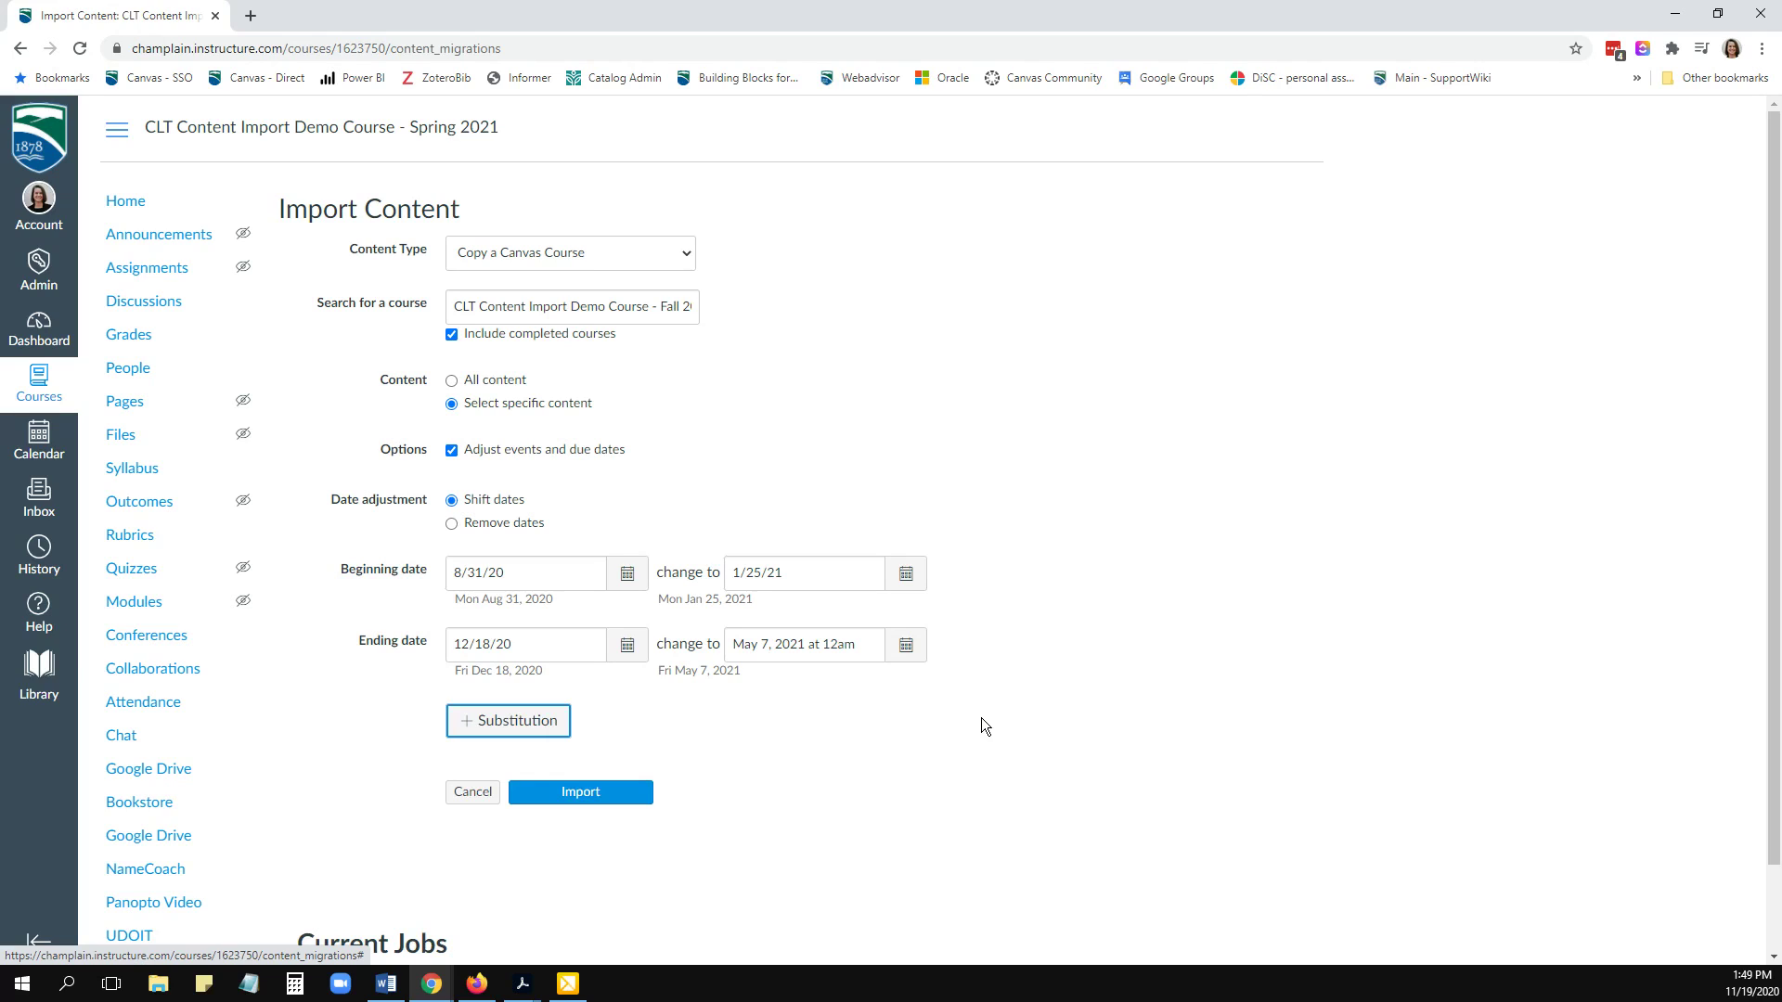
- Launch the import so the Course Copy job appears under Current Jobs
left_click(587, 796)
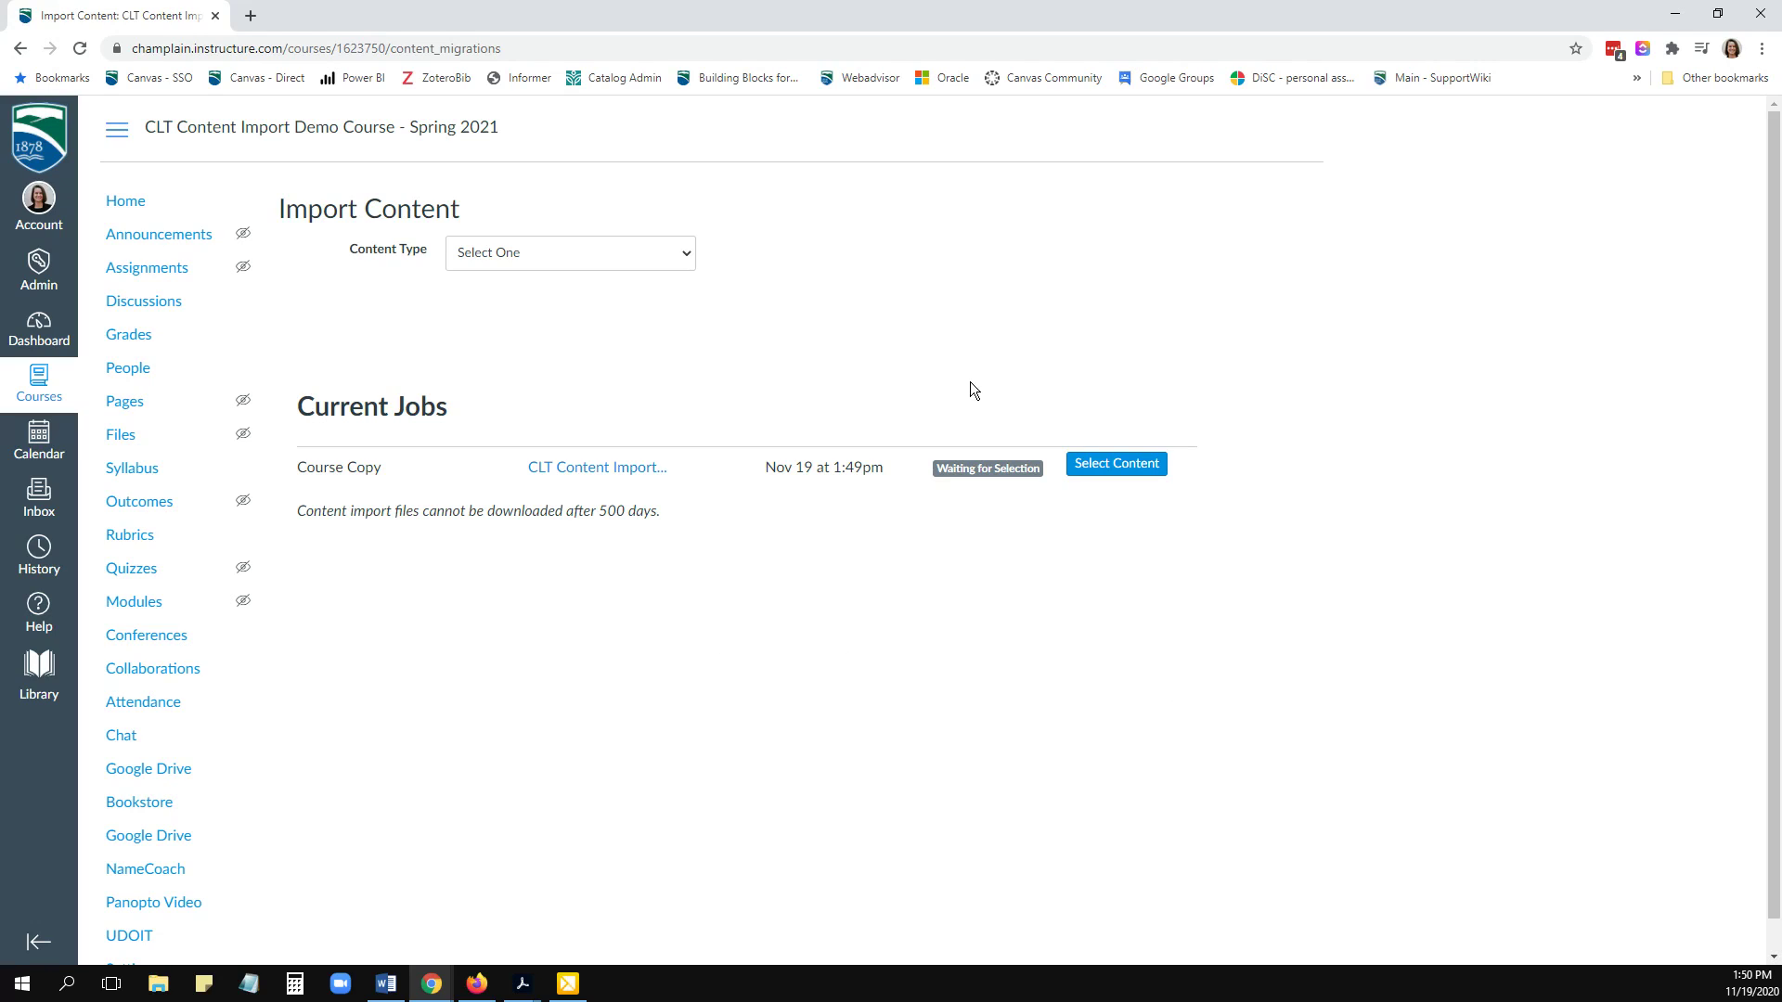
- In Select Content, include the Syllabus Body and every module
left_click(1118, 465)
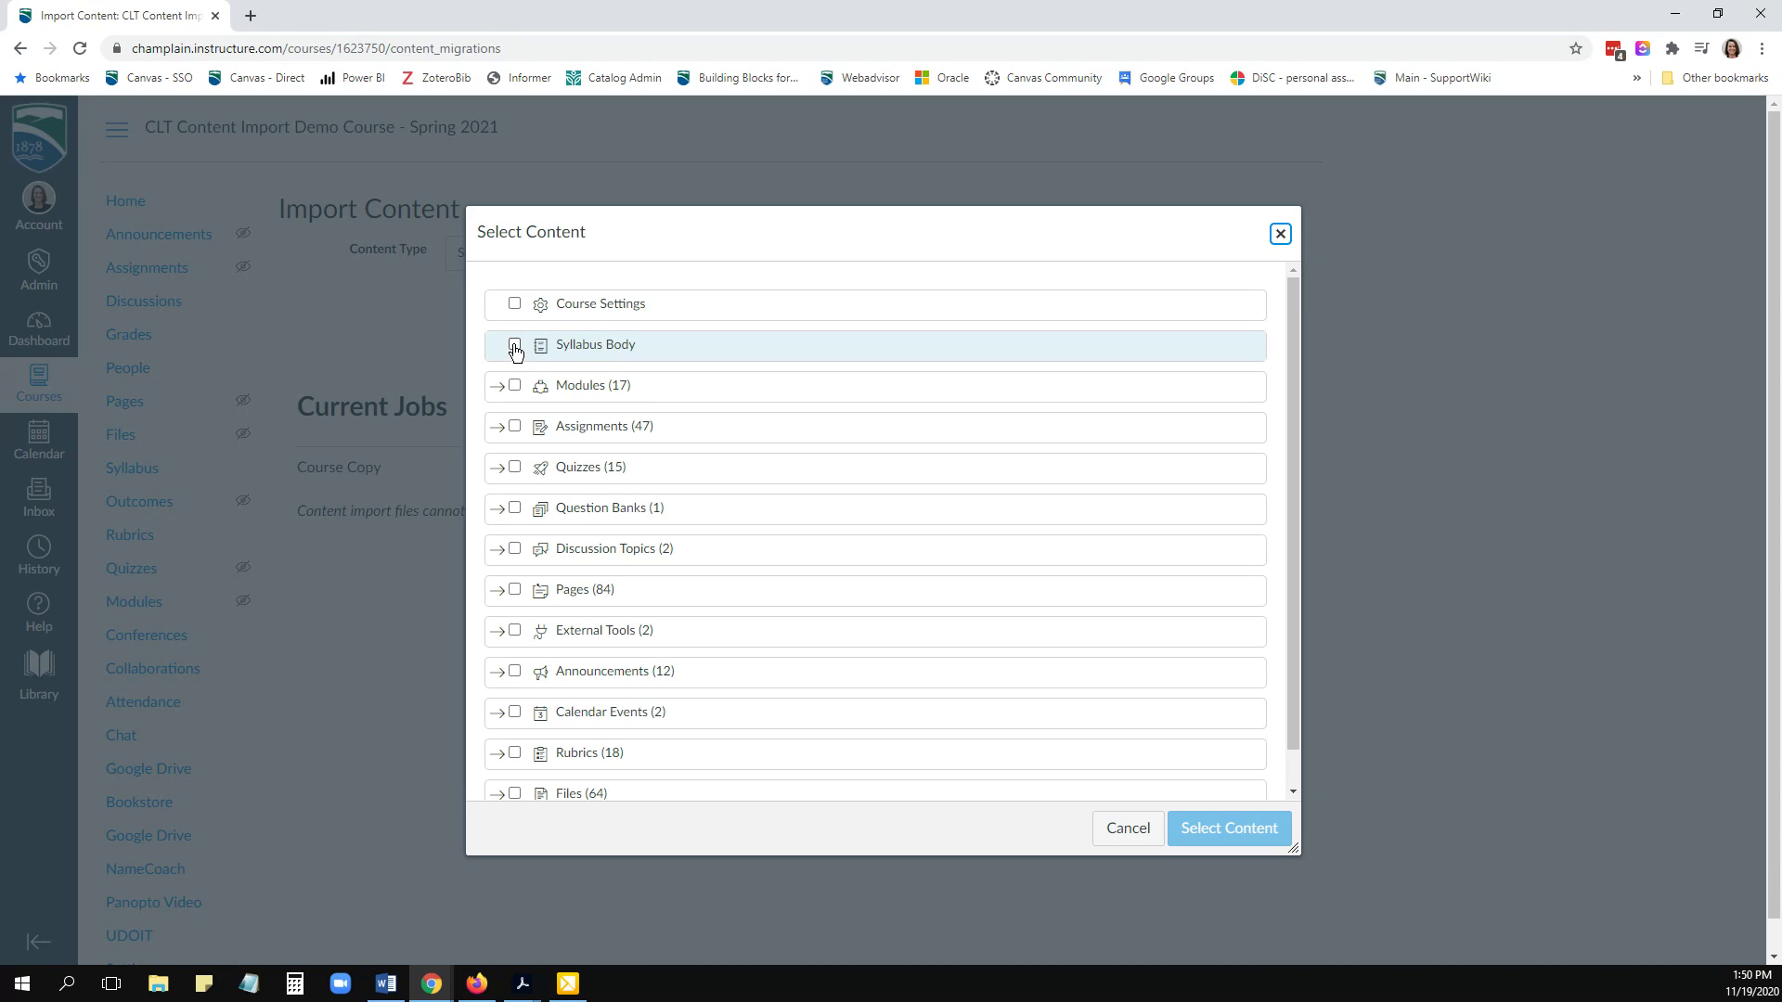
left_click(516, 346)
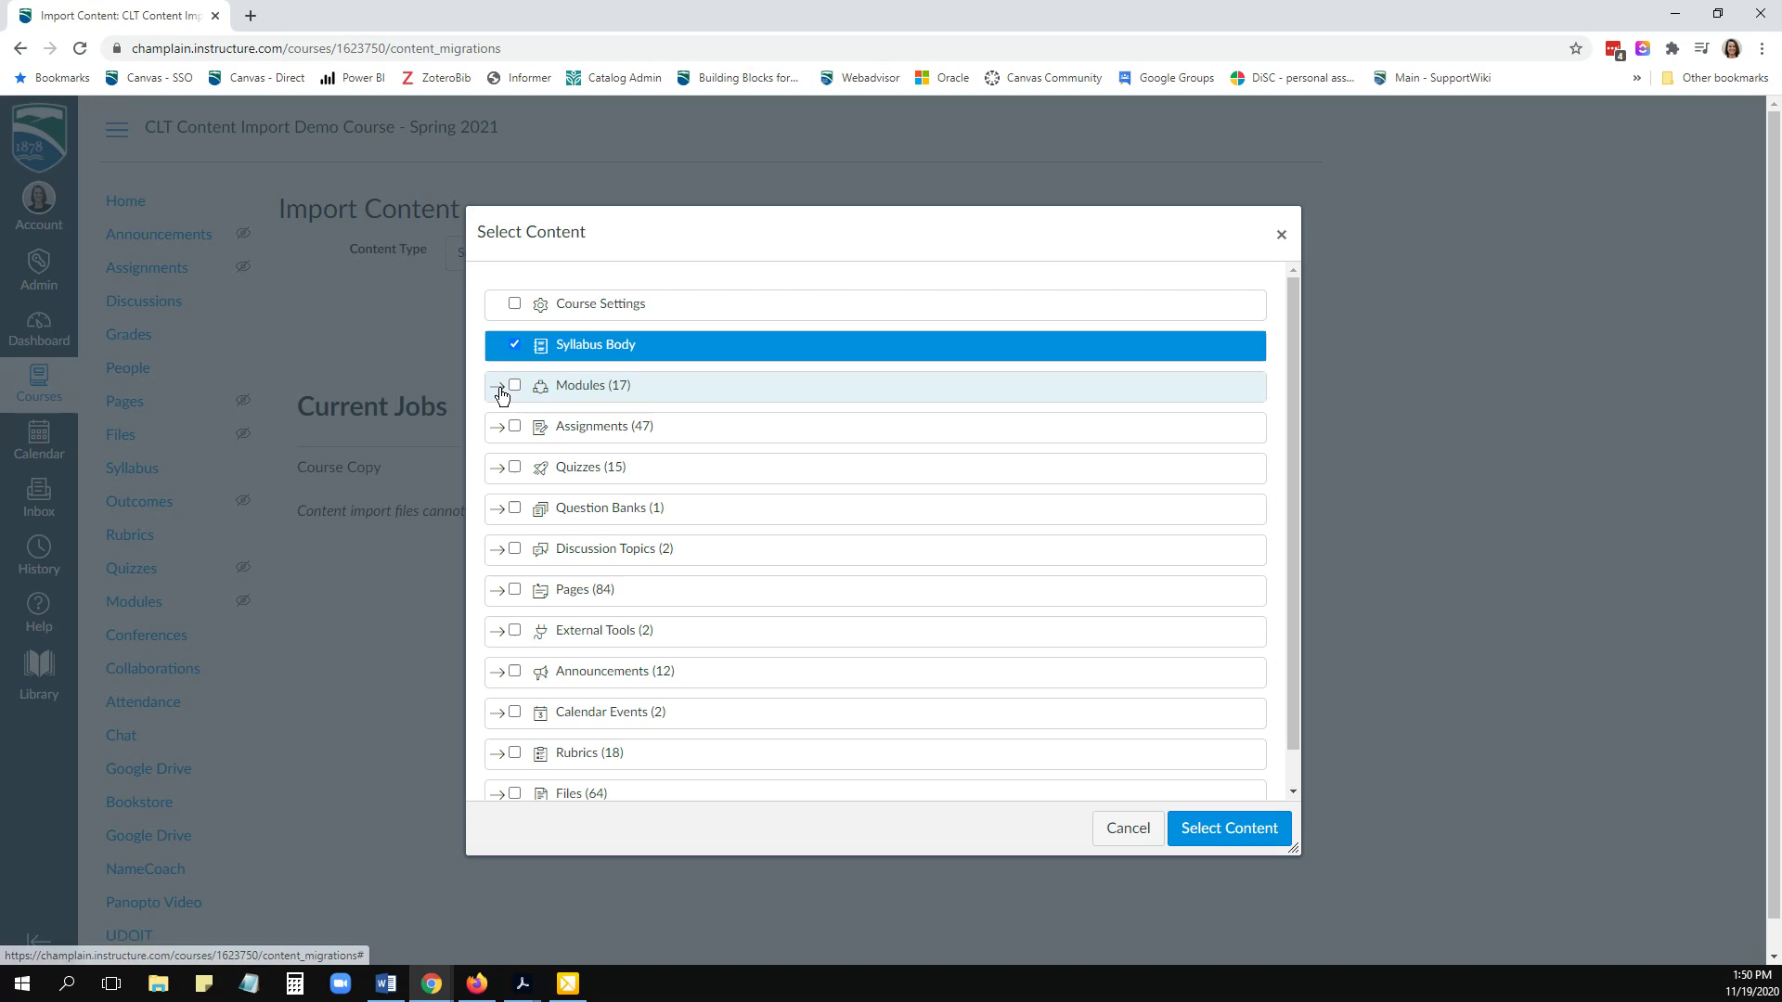
left_click(499, 388)
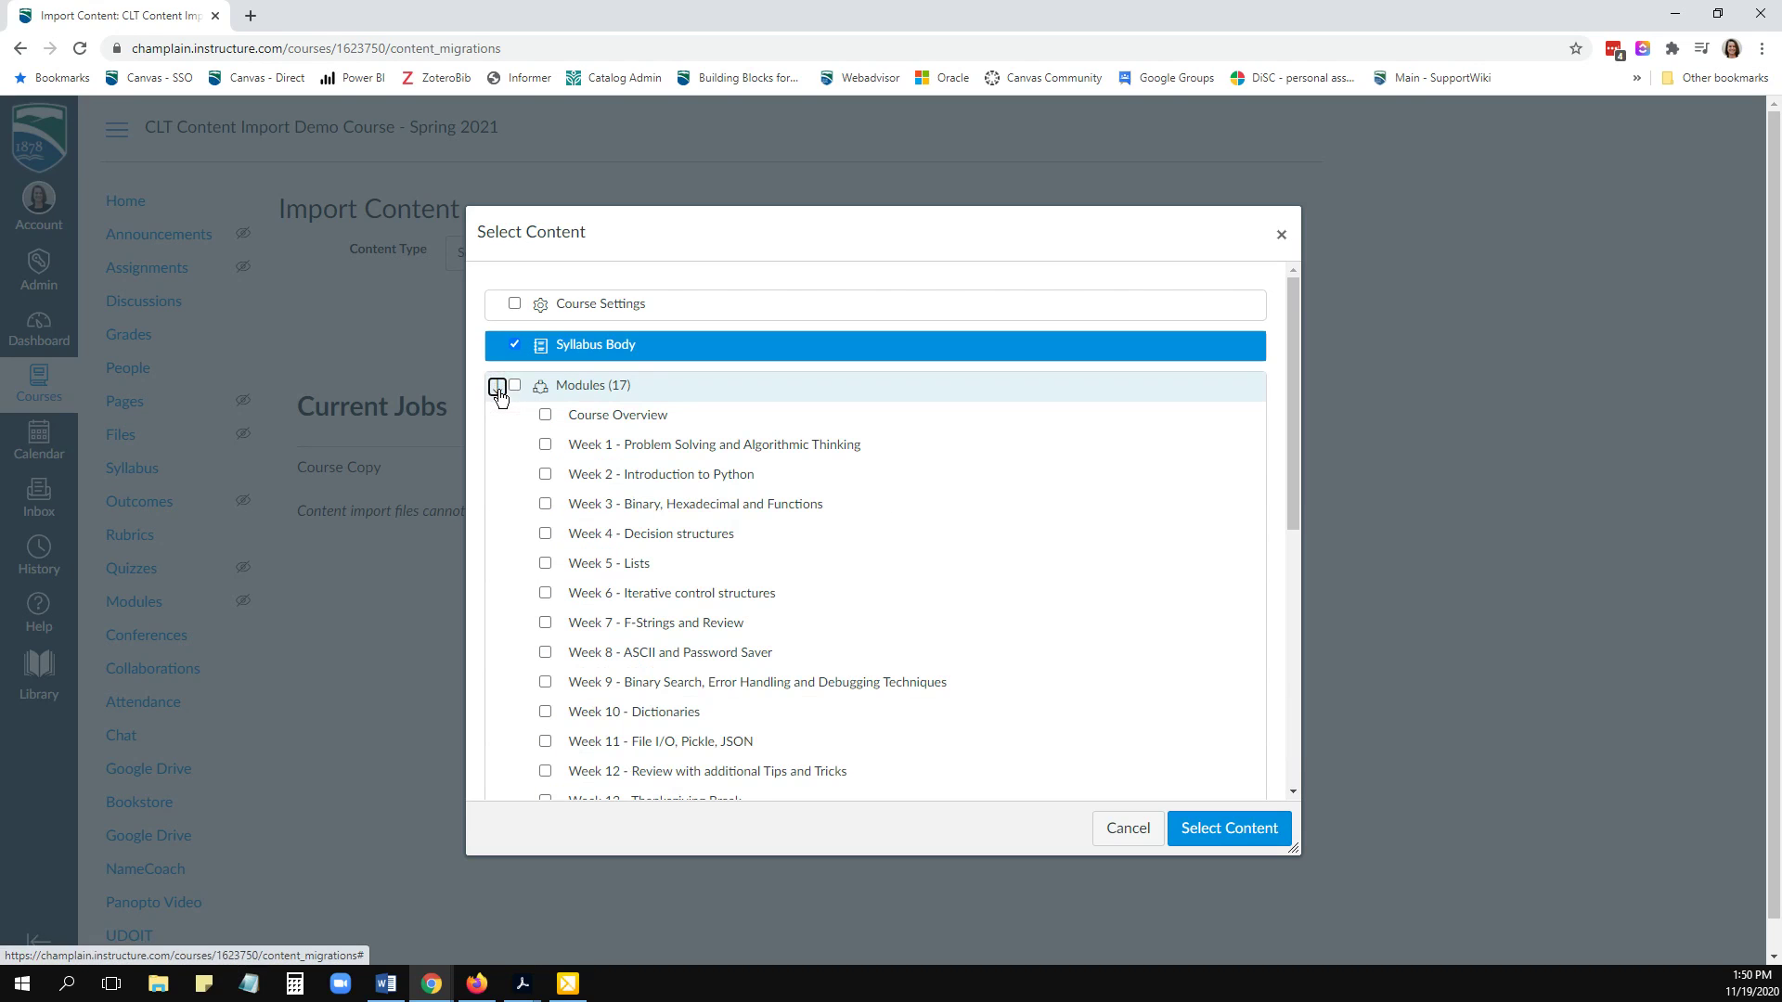
scroll(564, 504, "down", 1)
scroll(559, 498, "down", 4)
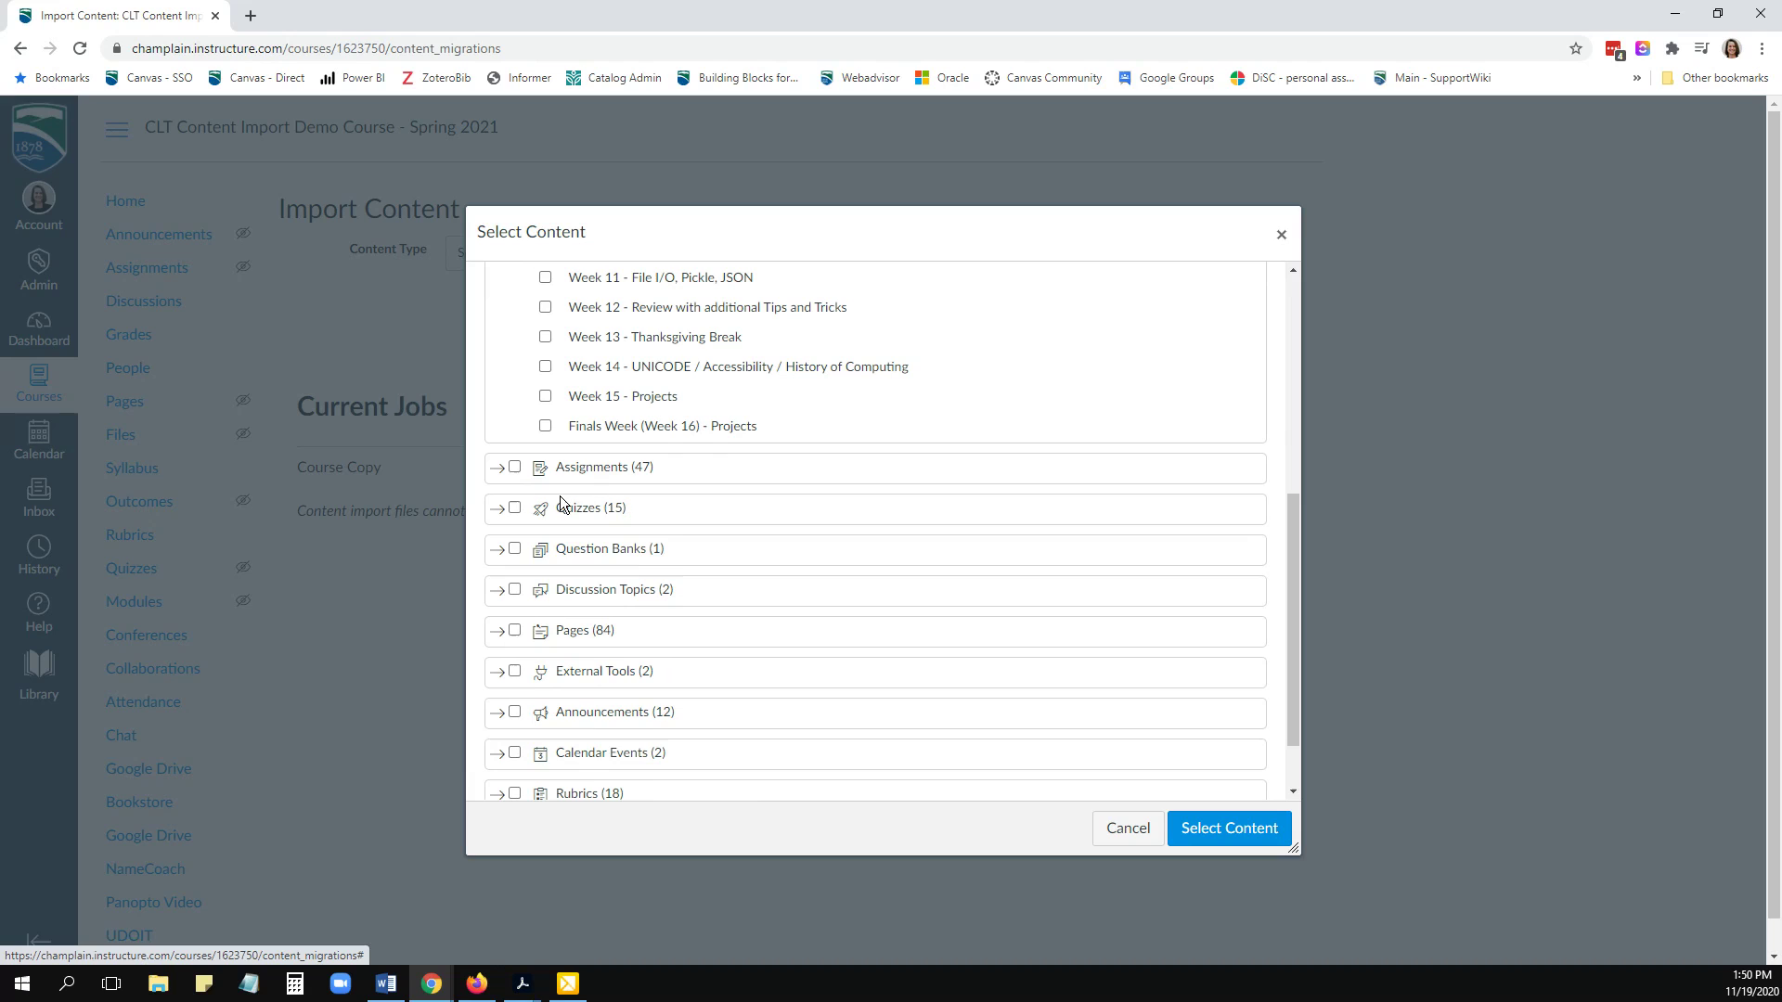
scroll(559, 496, "up", 4)
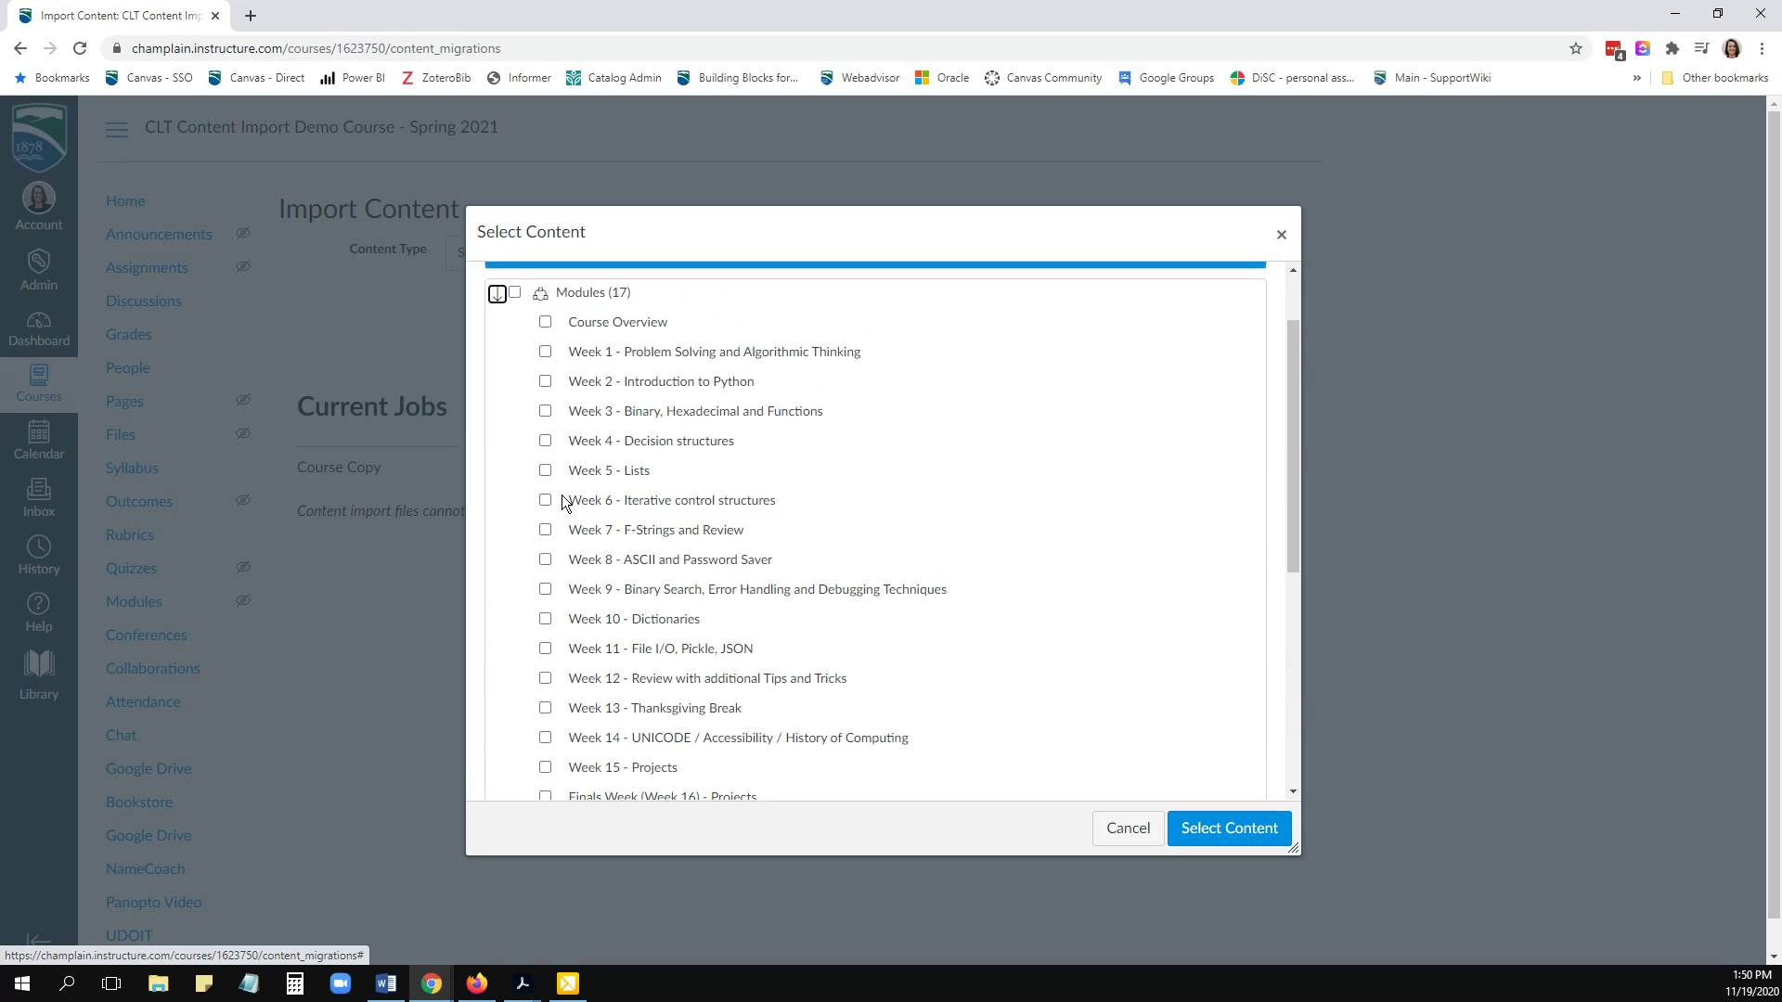
left_click(545, 355)
left_click(546, 414)
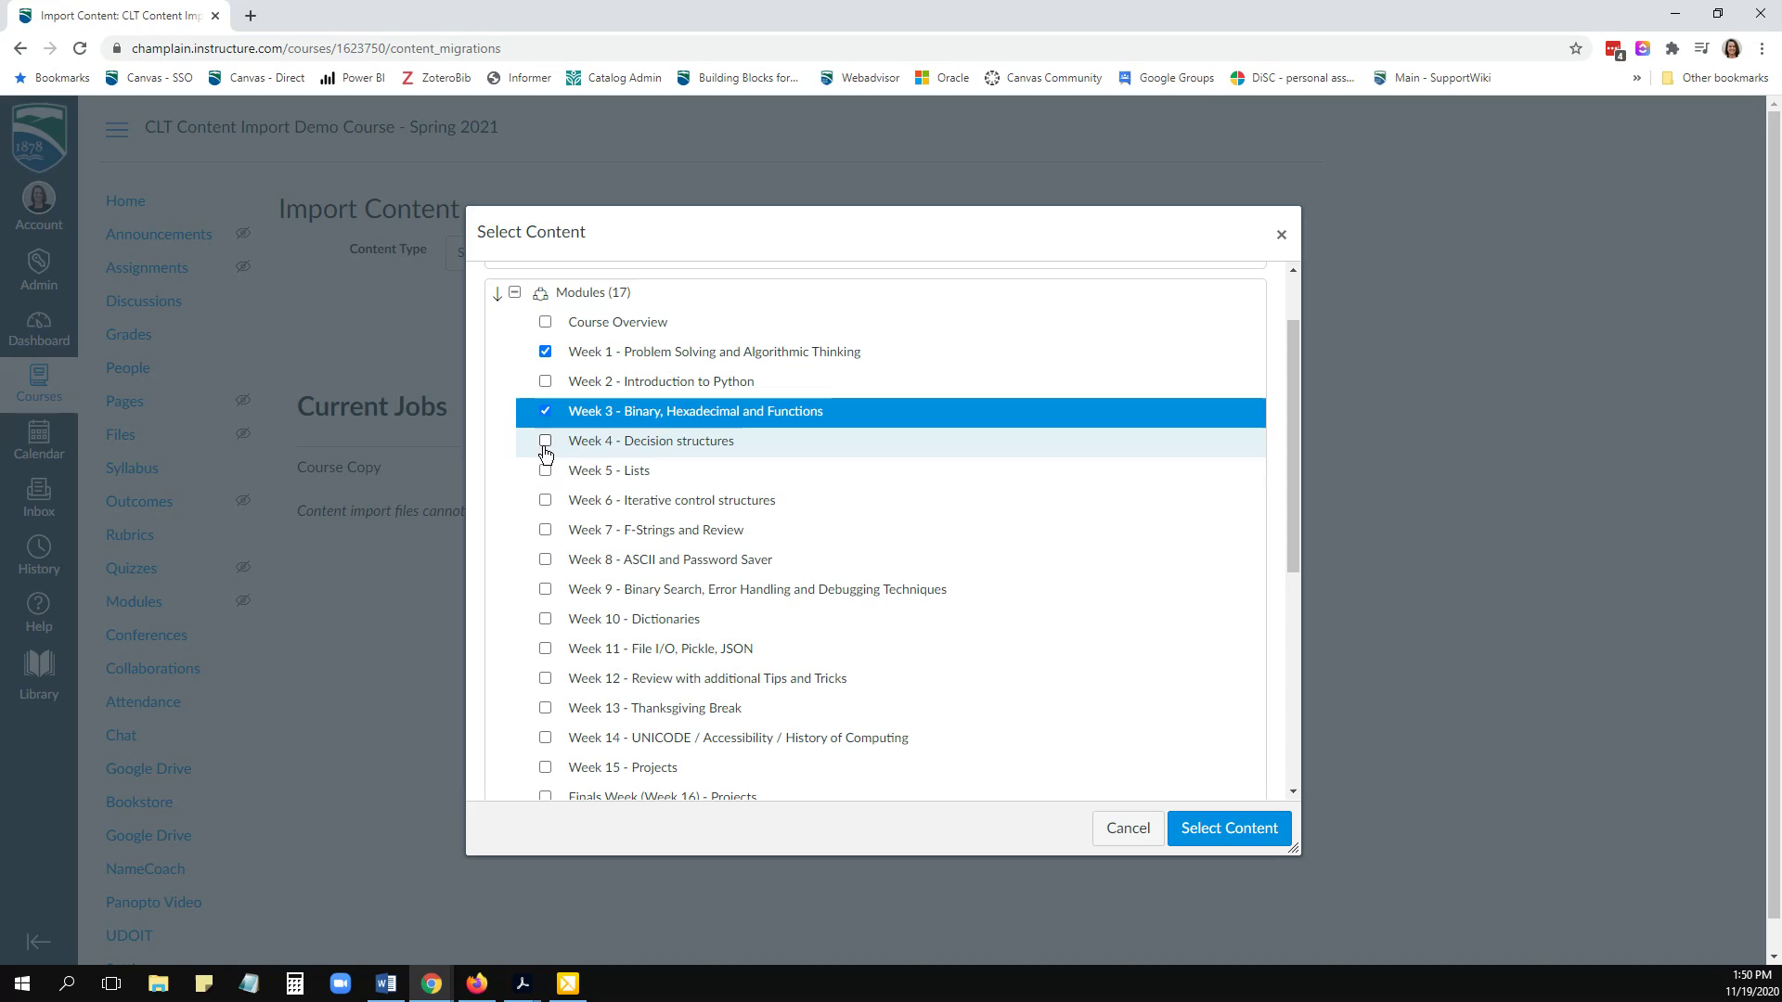
left_click(546, 442)
scroll(640, 468, "up", 1)
left_click(515, 386)
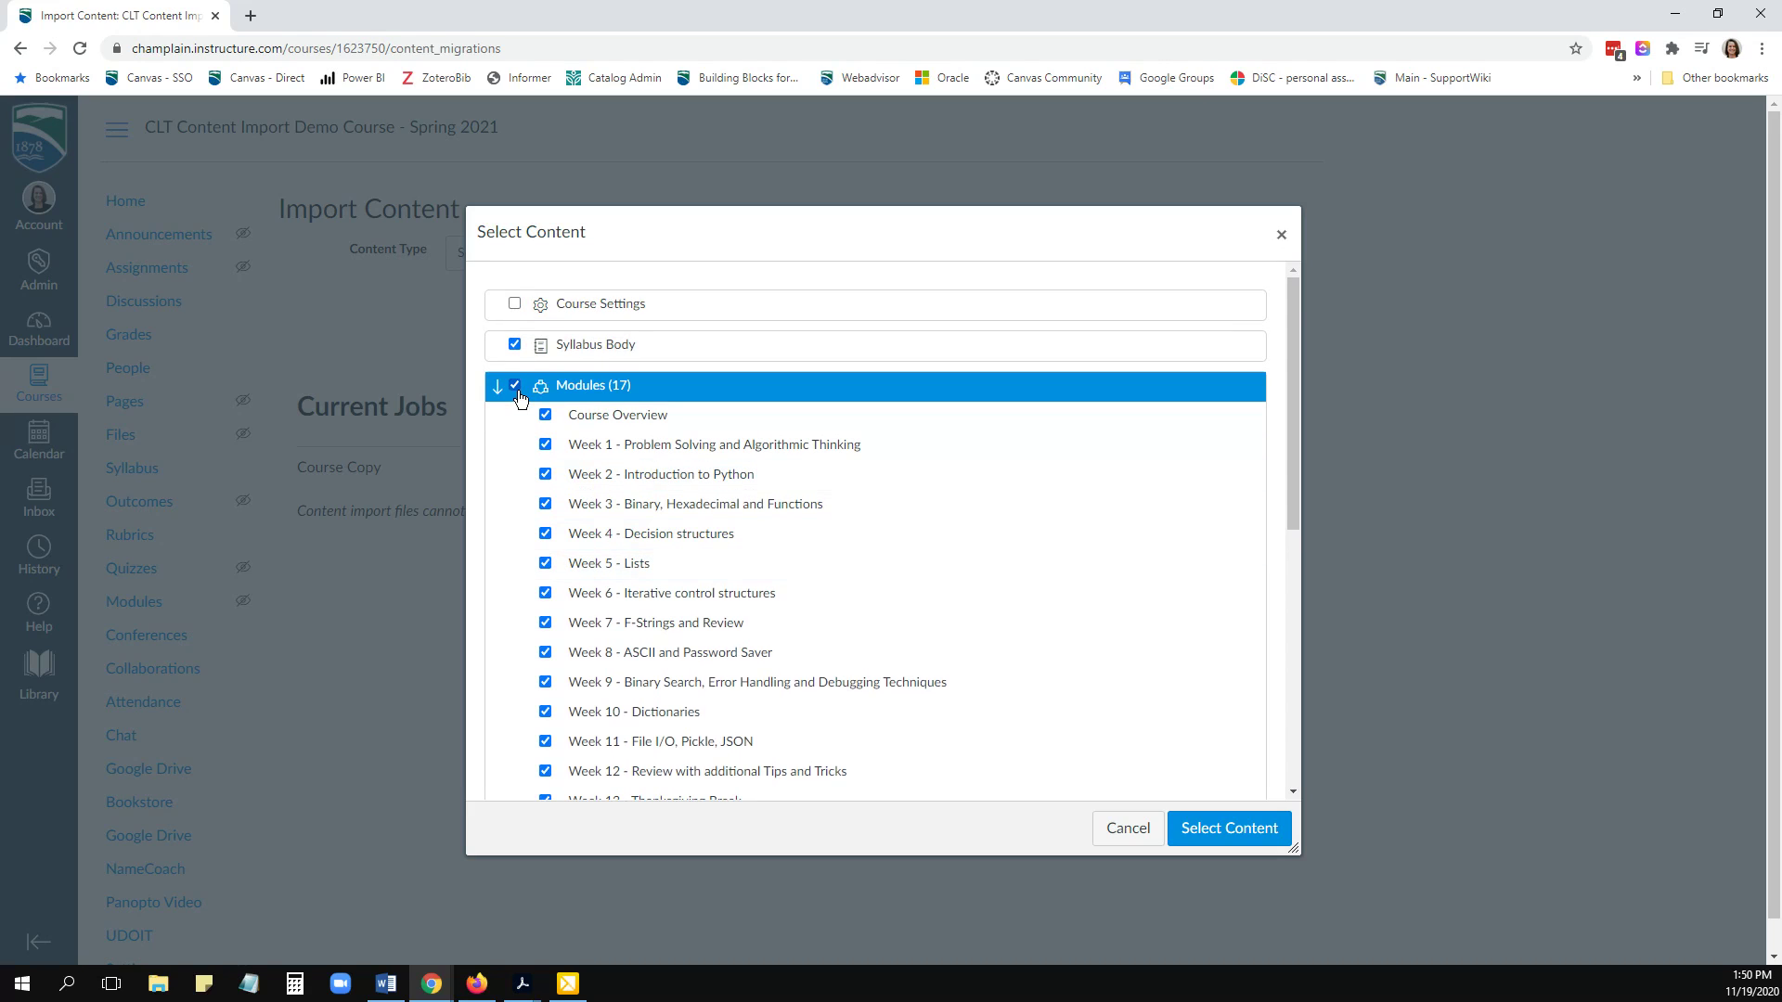
left_click(497, 388)
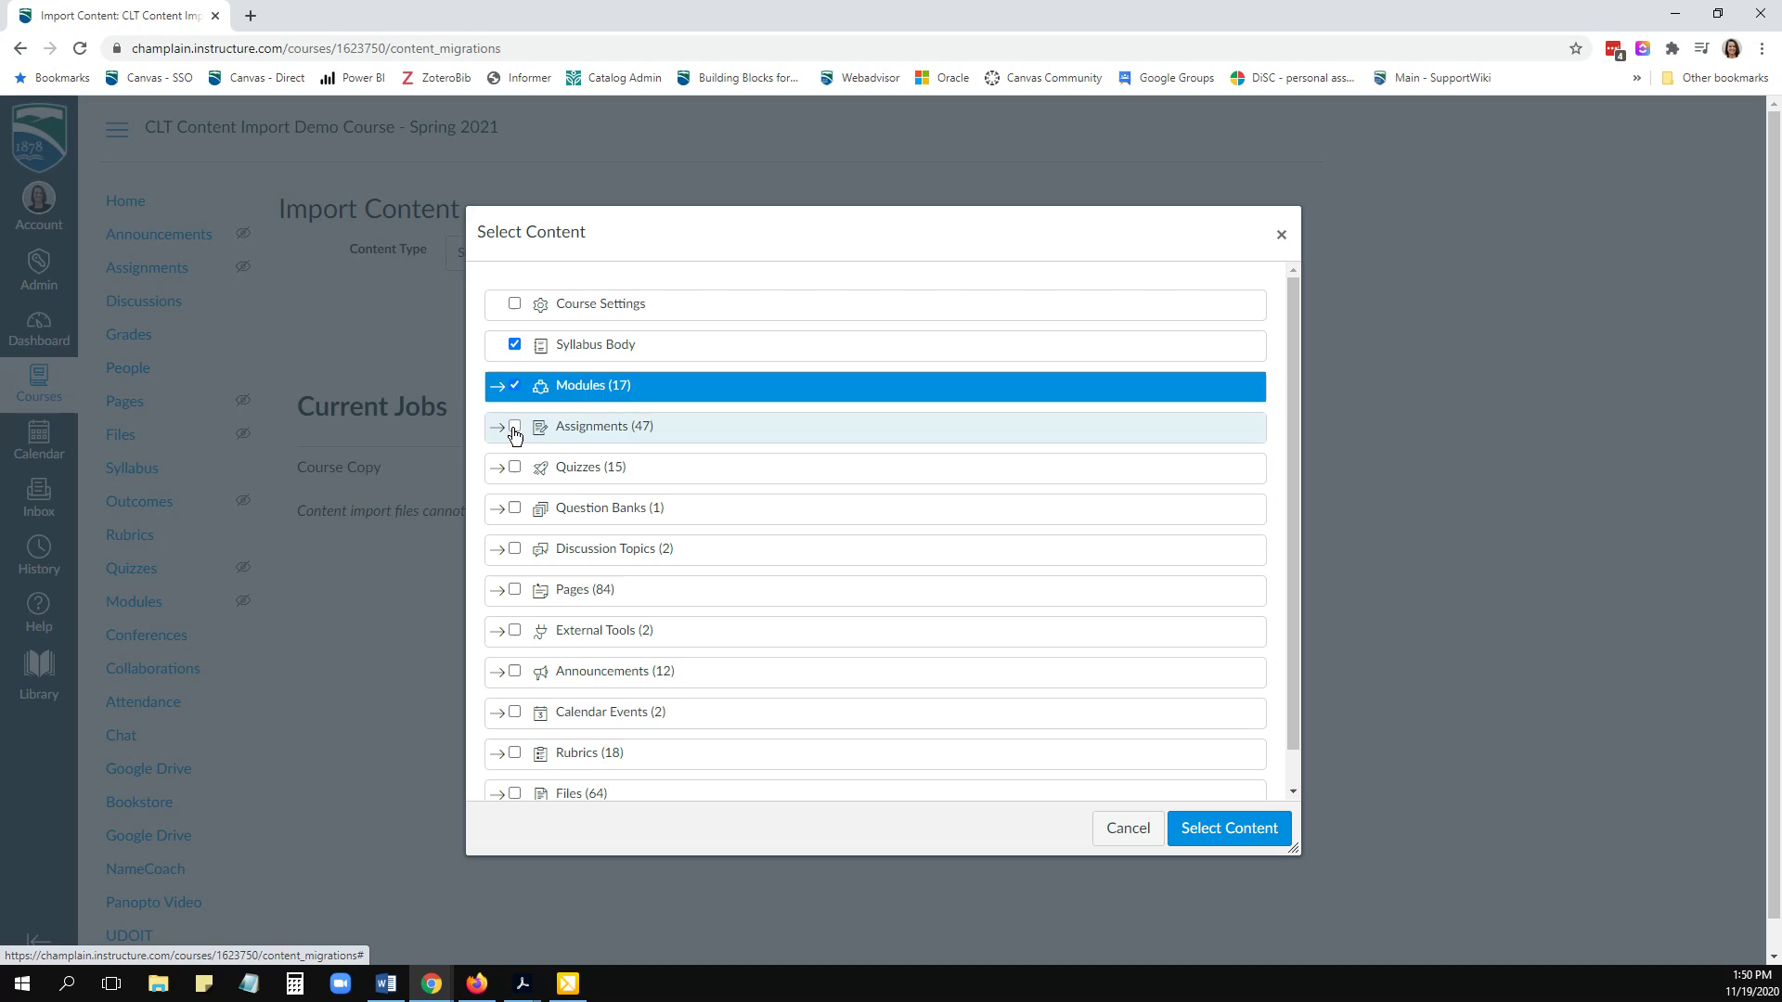
- Include Assignments, Quizzes, Question Banks, Discussion Topics and Pages, leaving External Tools and Announcements out
left_click(516, 427)
left_click(517, 468)
left_click(516, 509)
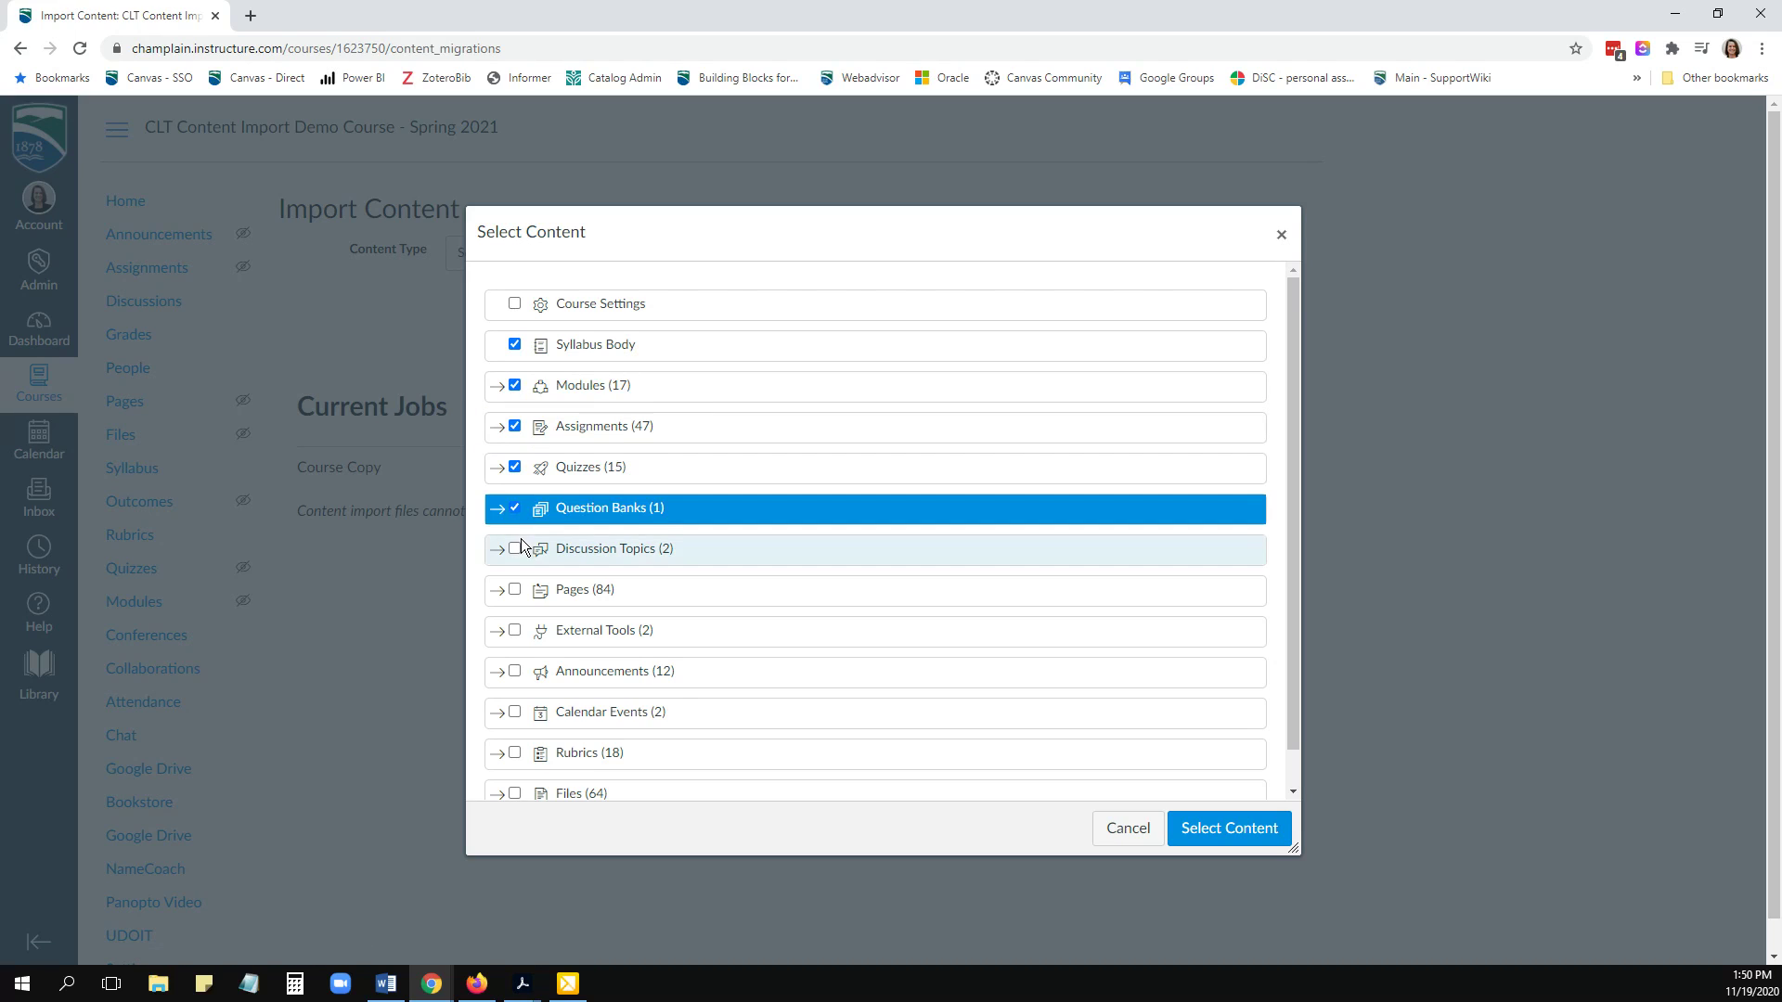
left_click(514, 551)
left_click(515, 592)
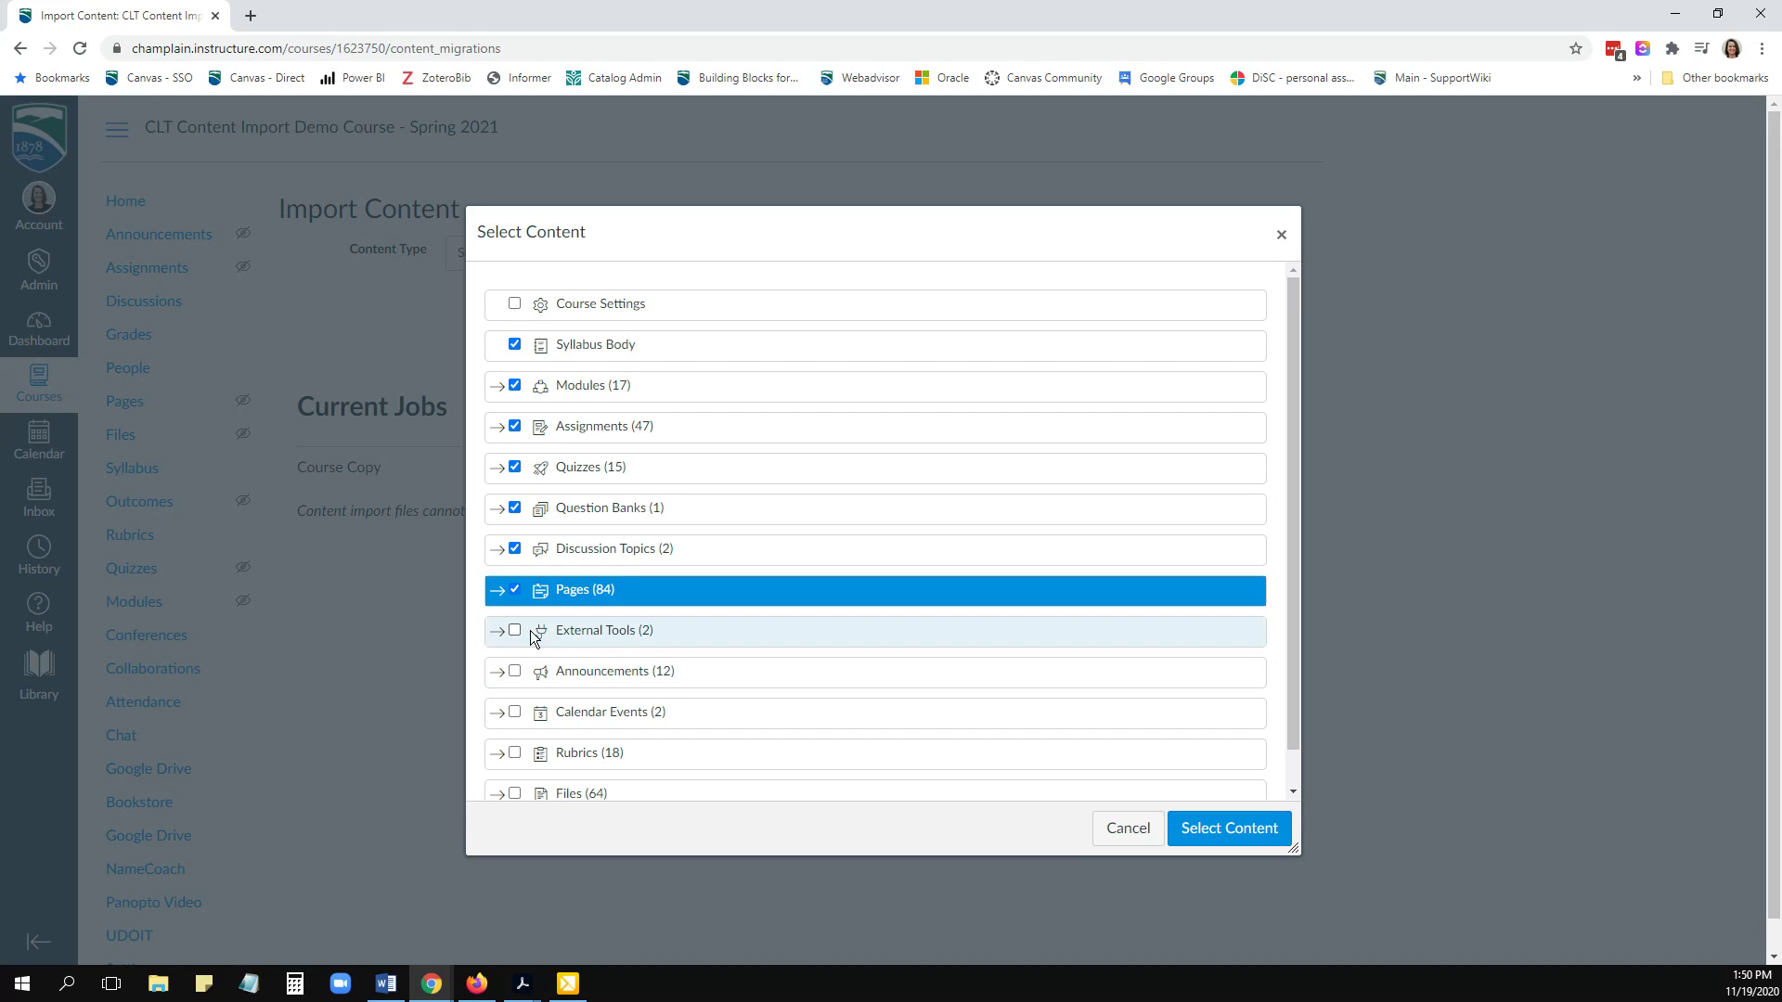
left_click(489, 632)
scroll(652, 644, "down", 1)
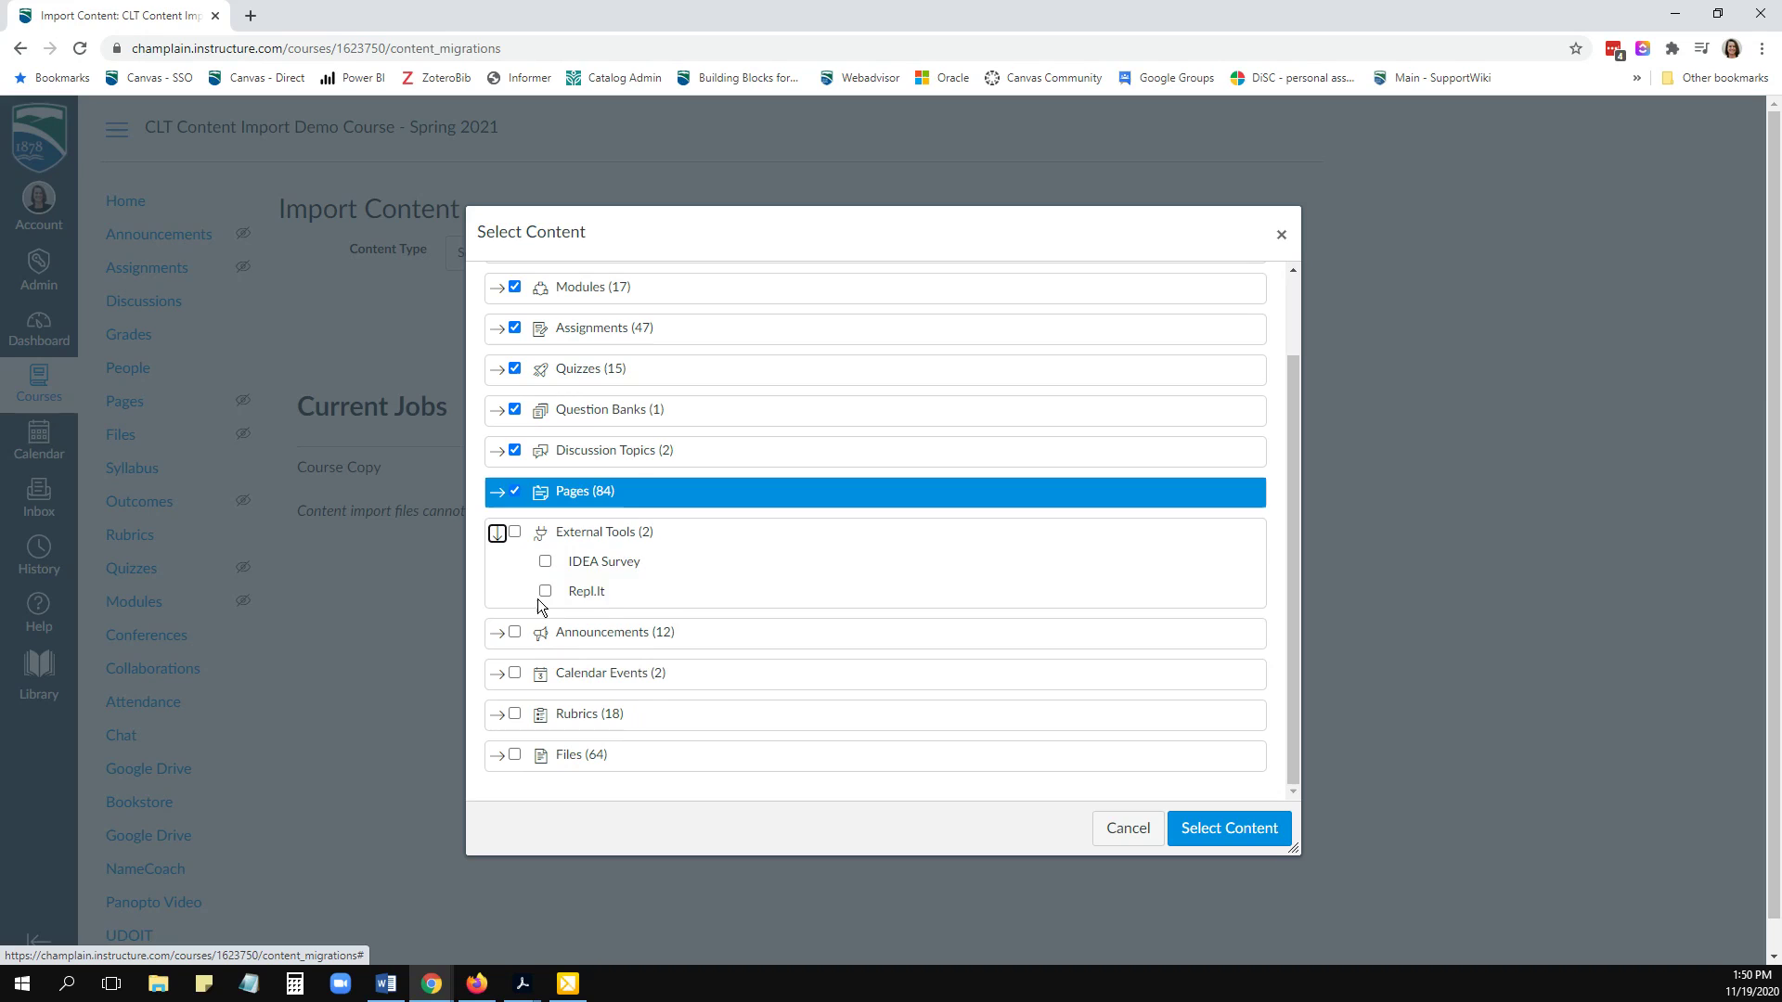
left_click(499, 634)
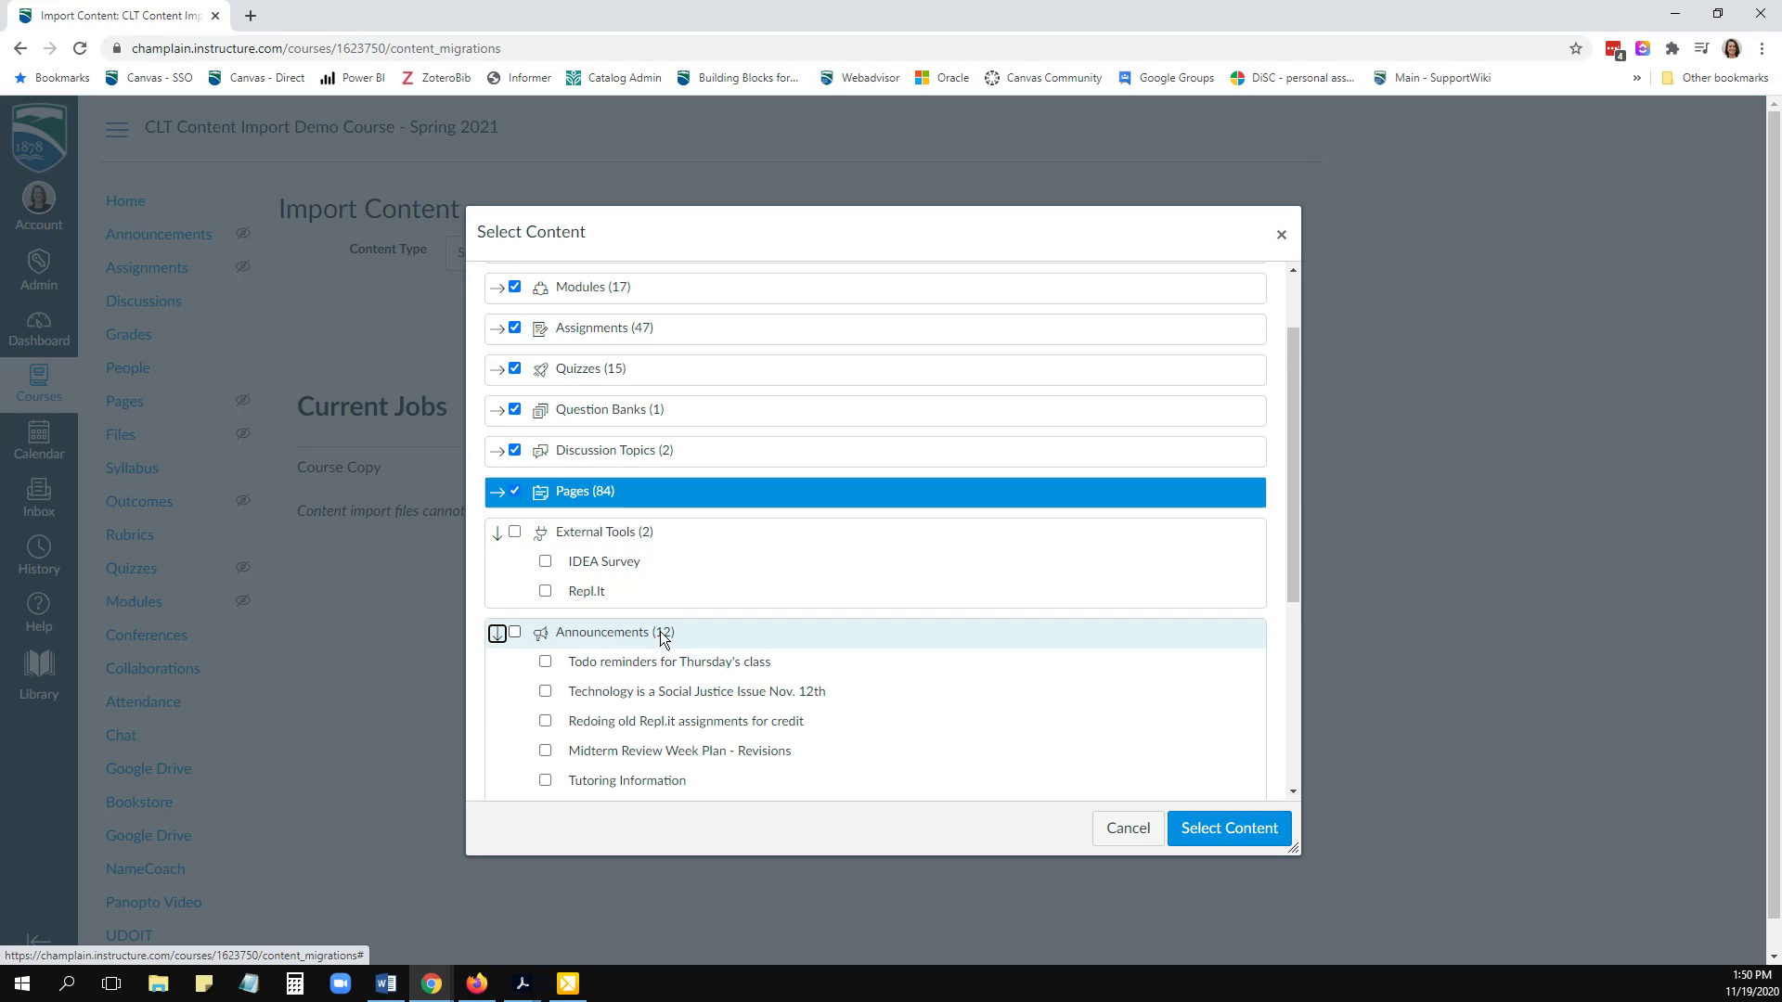
scroll(659, 635, "down", 2)
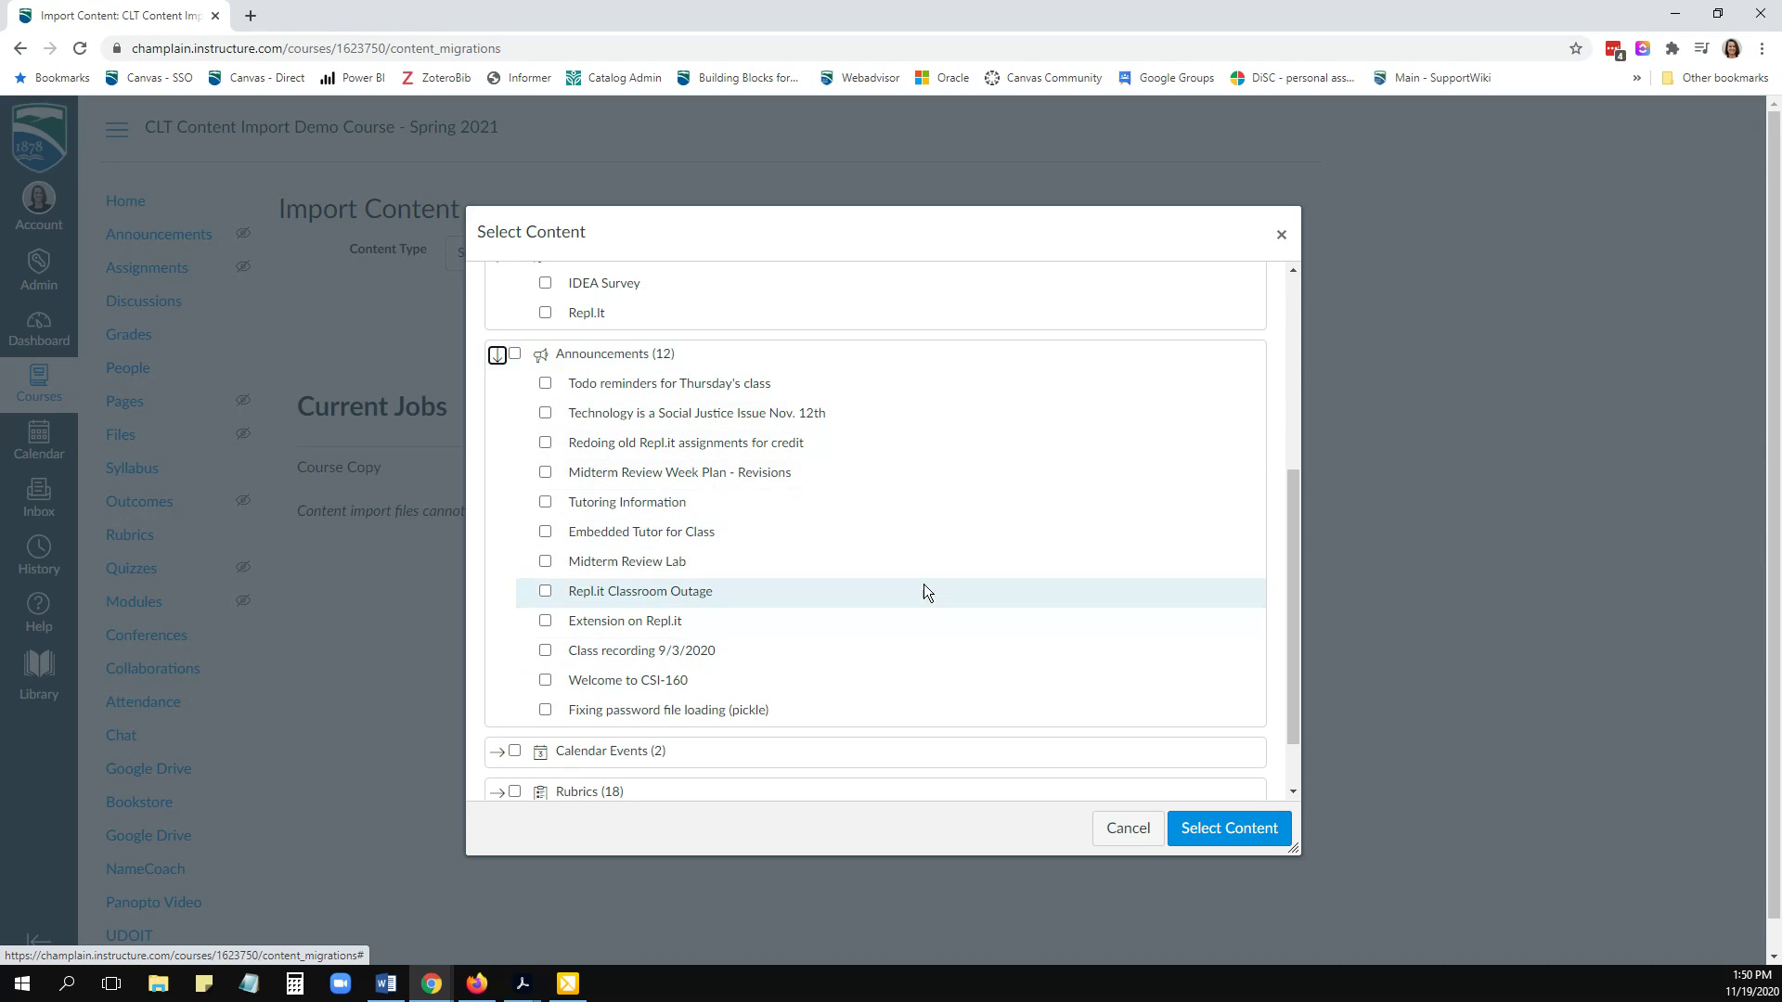
scroll(917, 580, "down", 2)
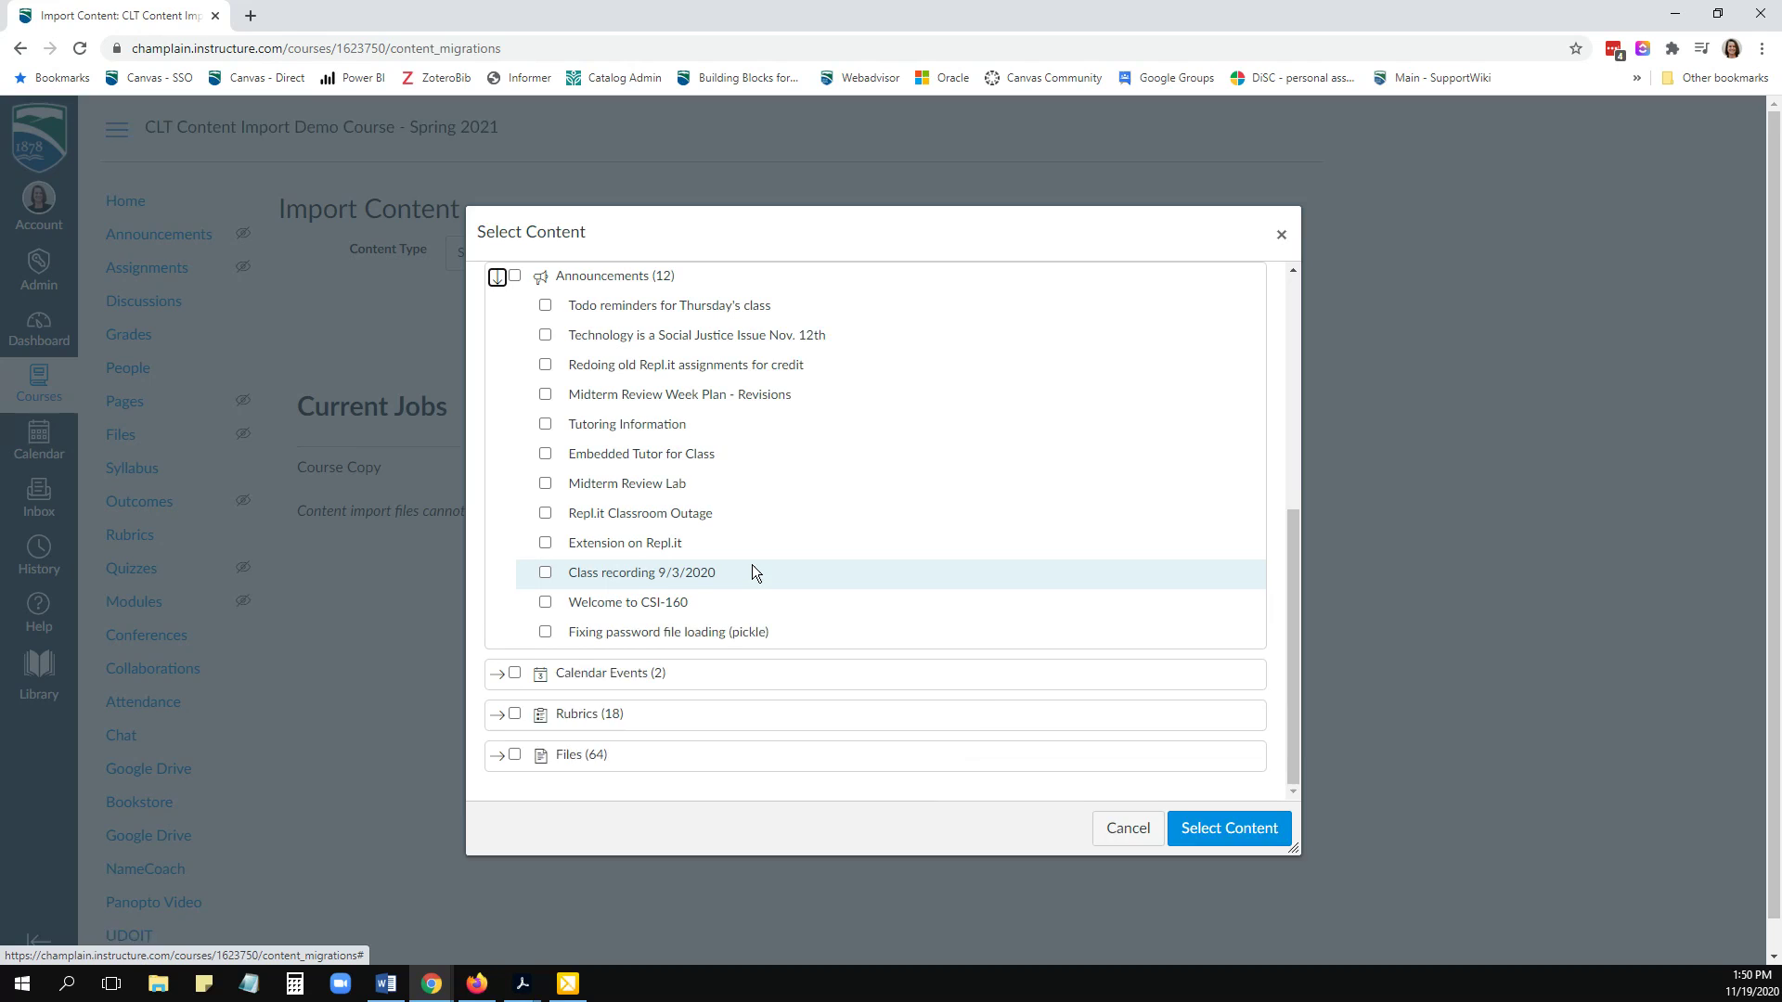
scroll(752, 564, "down", 1)
scroll(744, 566, "up", 2)
scroll(694, 569, "down", 2)
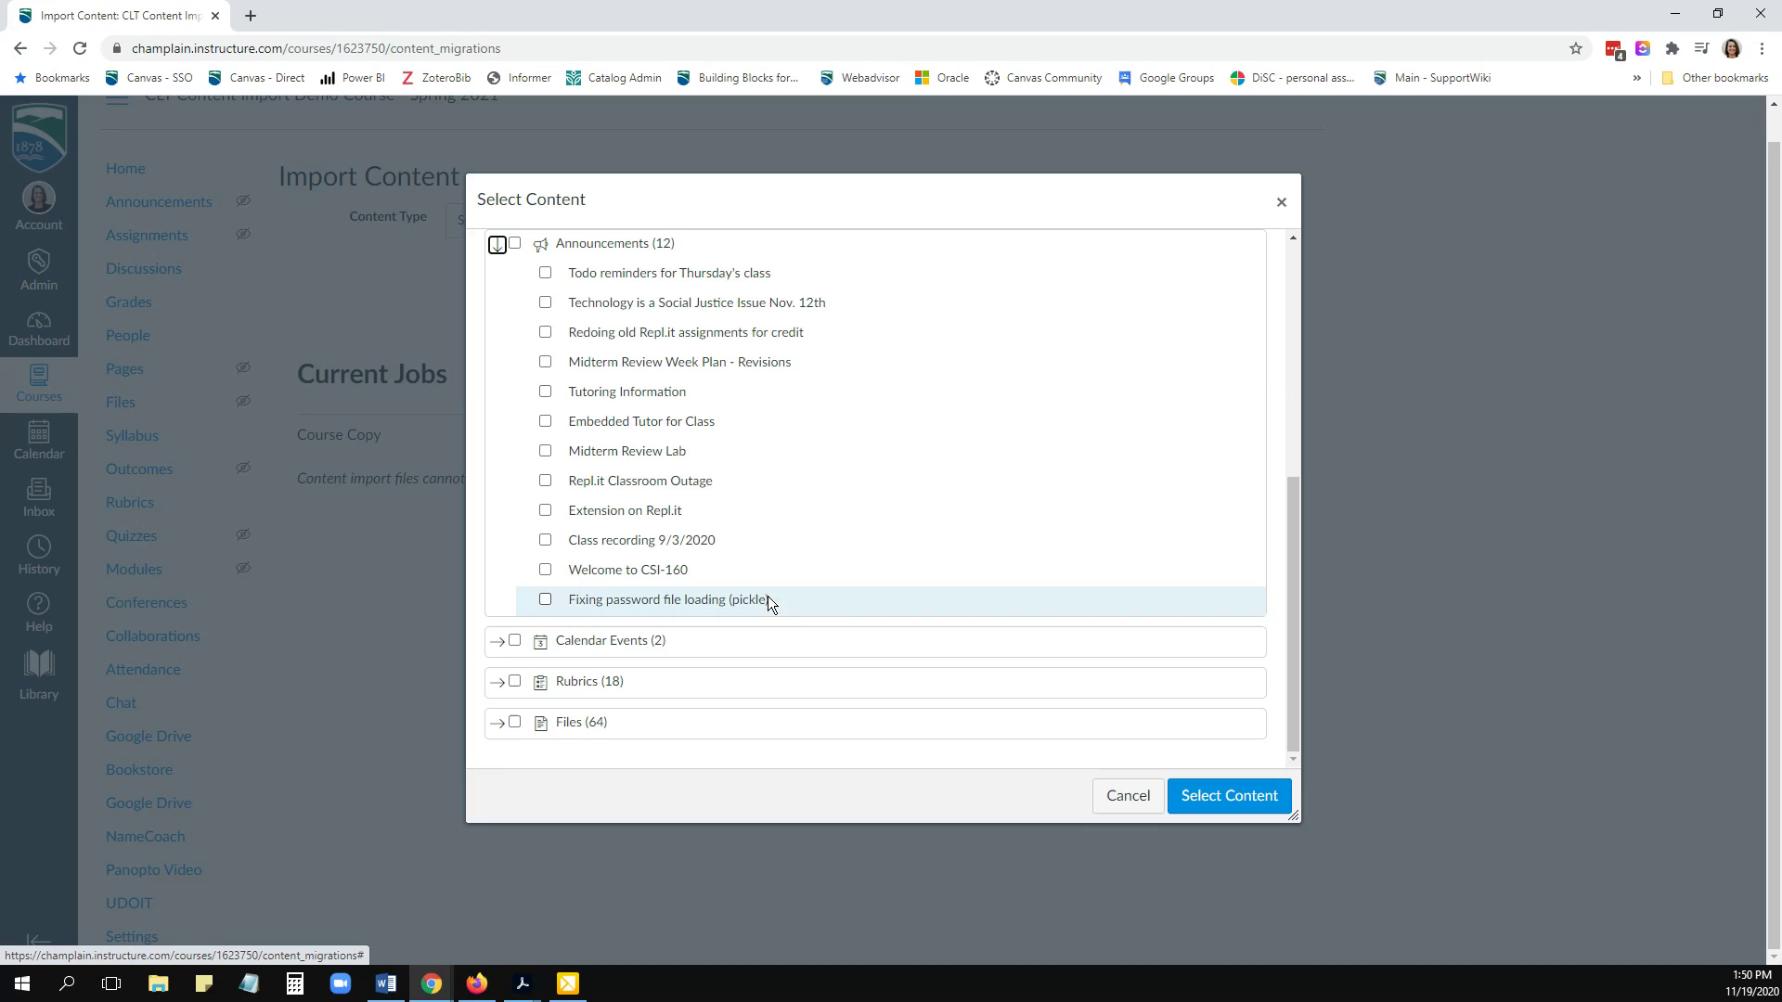
- Include Calendar Events, Rubrics and Files and confirm the selection to start the copy
left_click(514, 642)
left_click(514, 680)
left_click(514, 721)
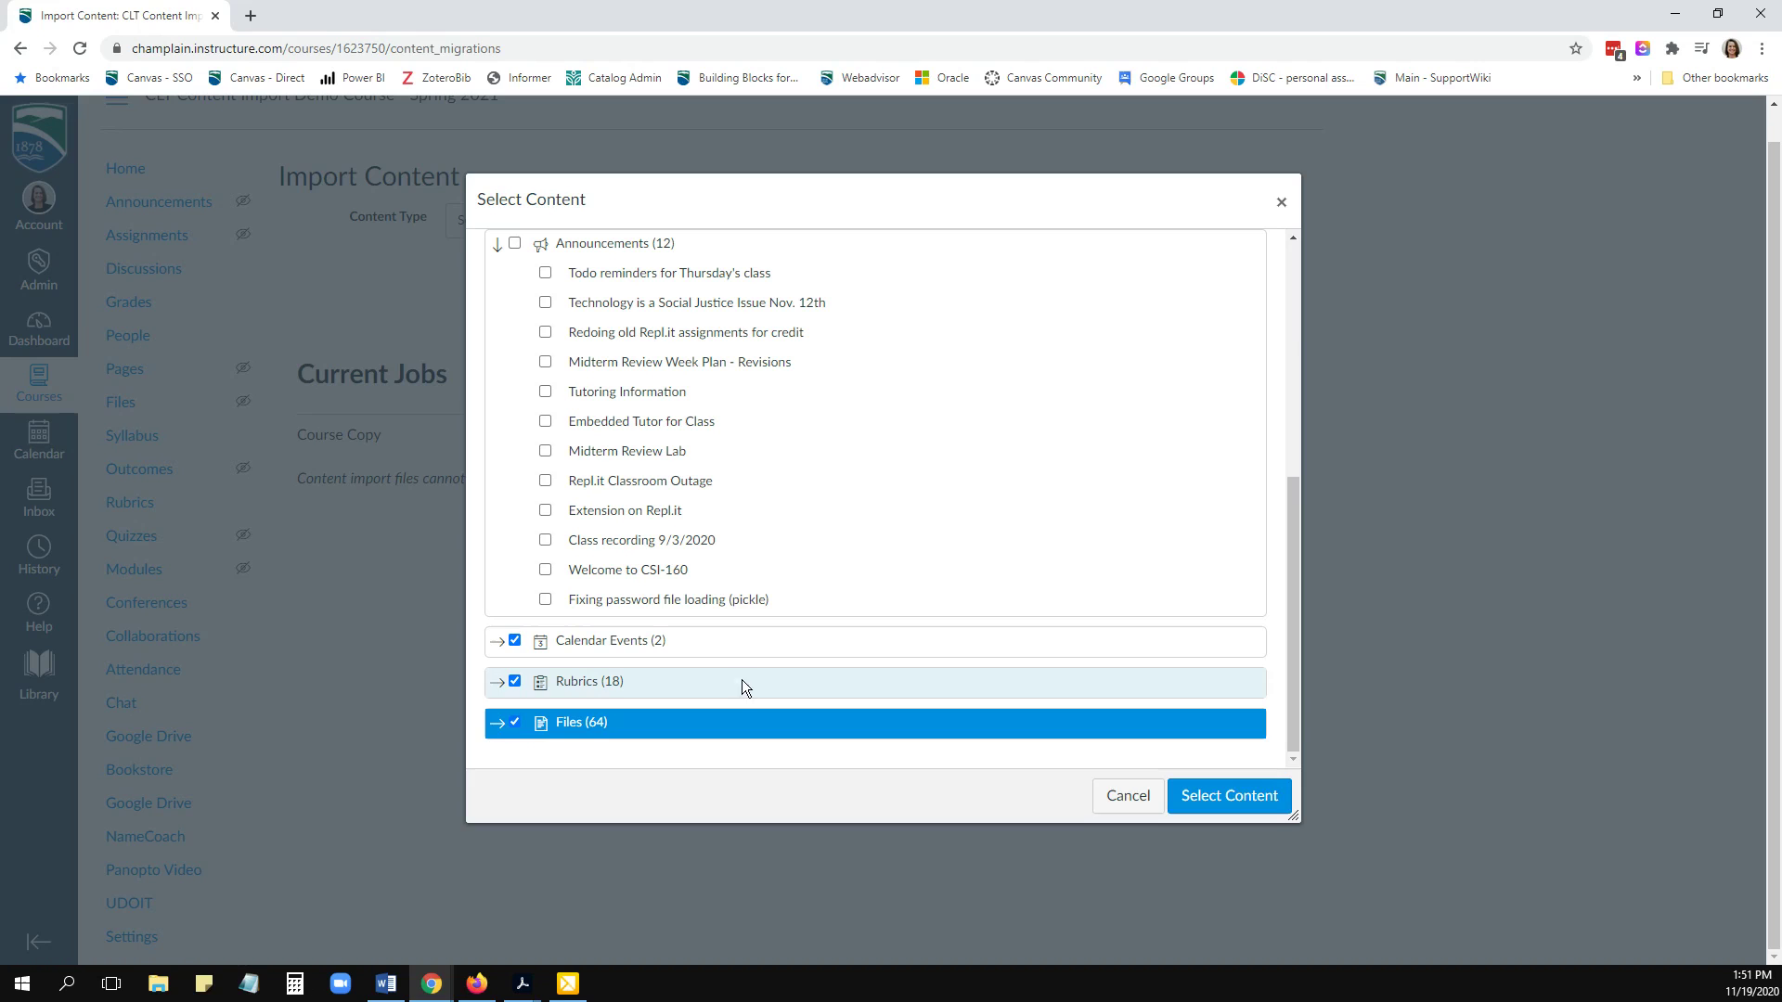
left_click(1223, 804)
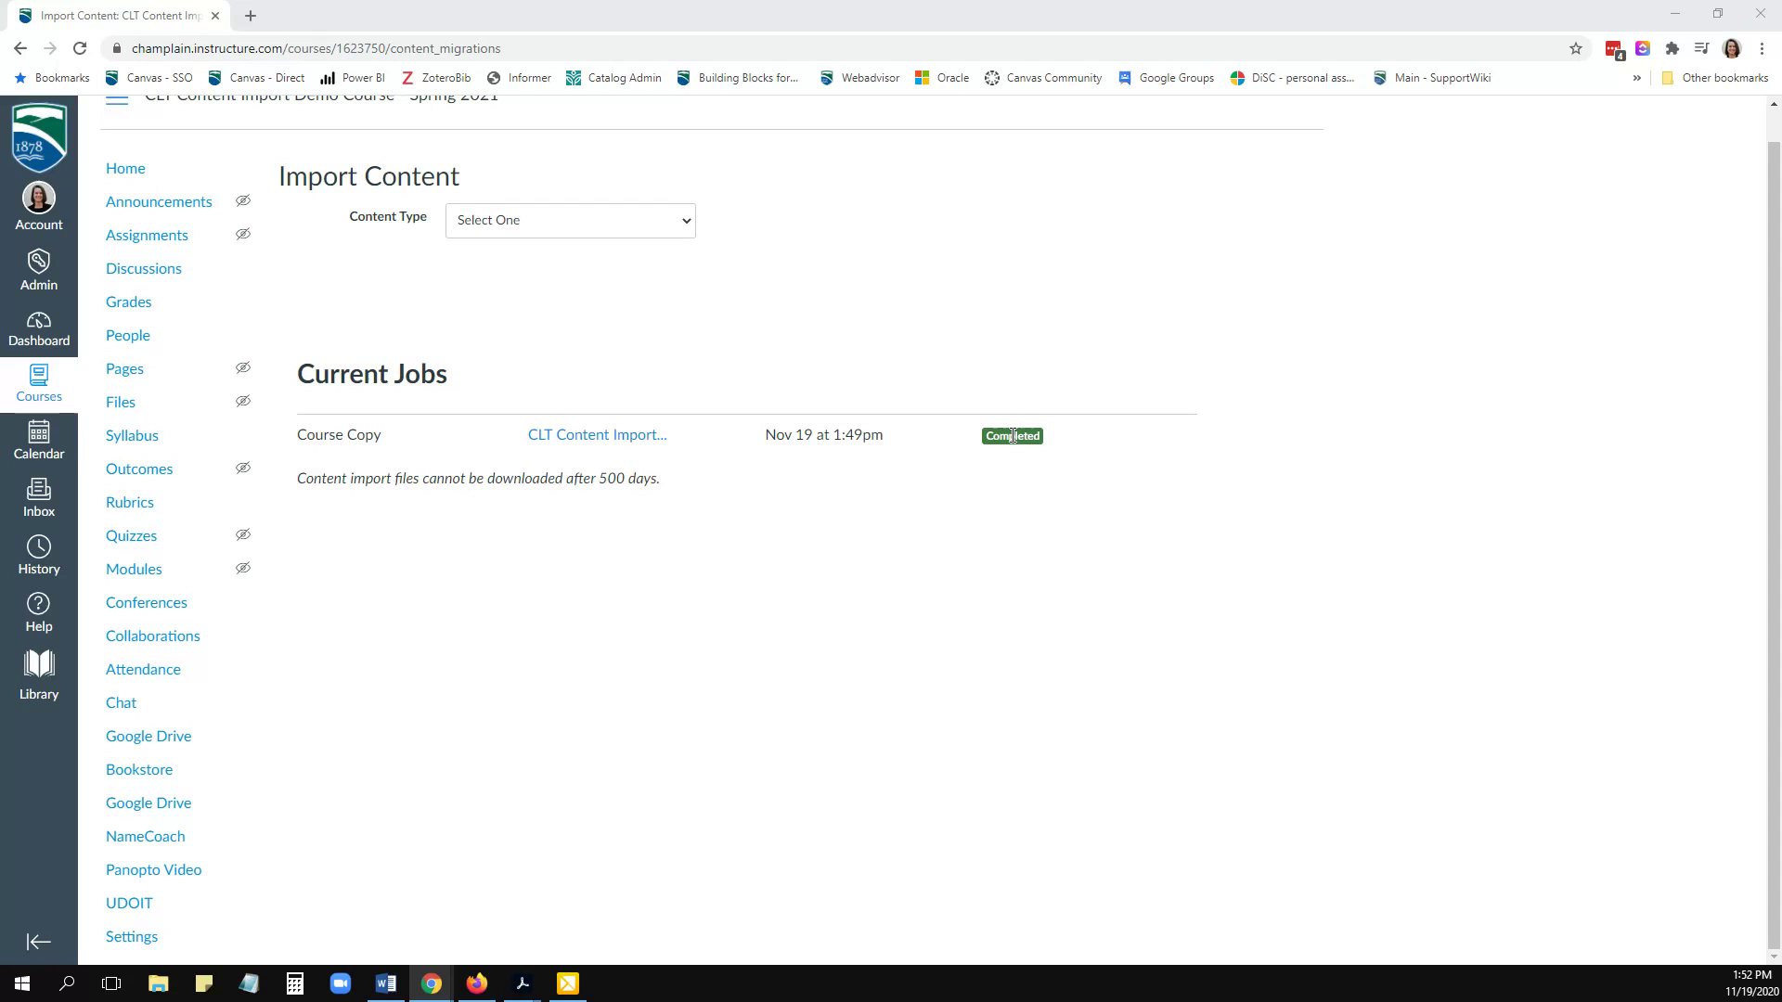
- Go to the Spring 2021 course's home page after the copy completes
left_click(126, 169)
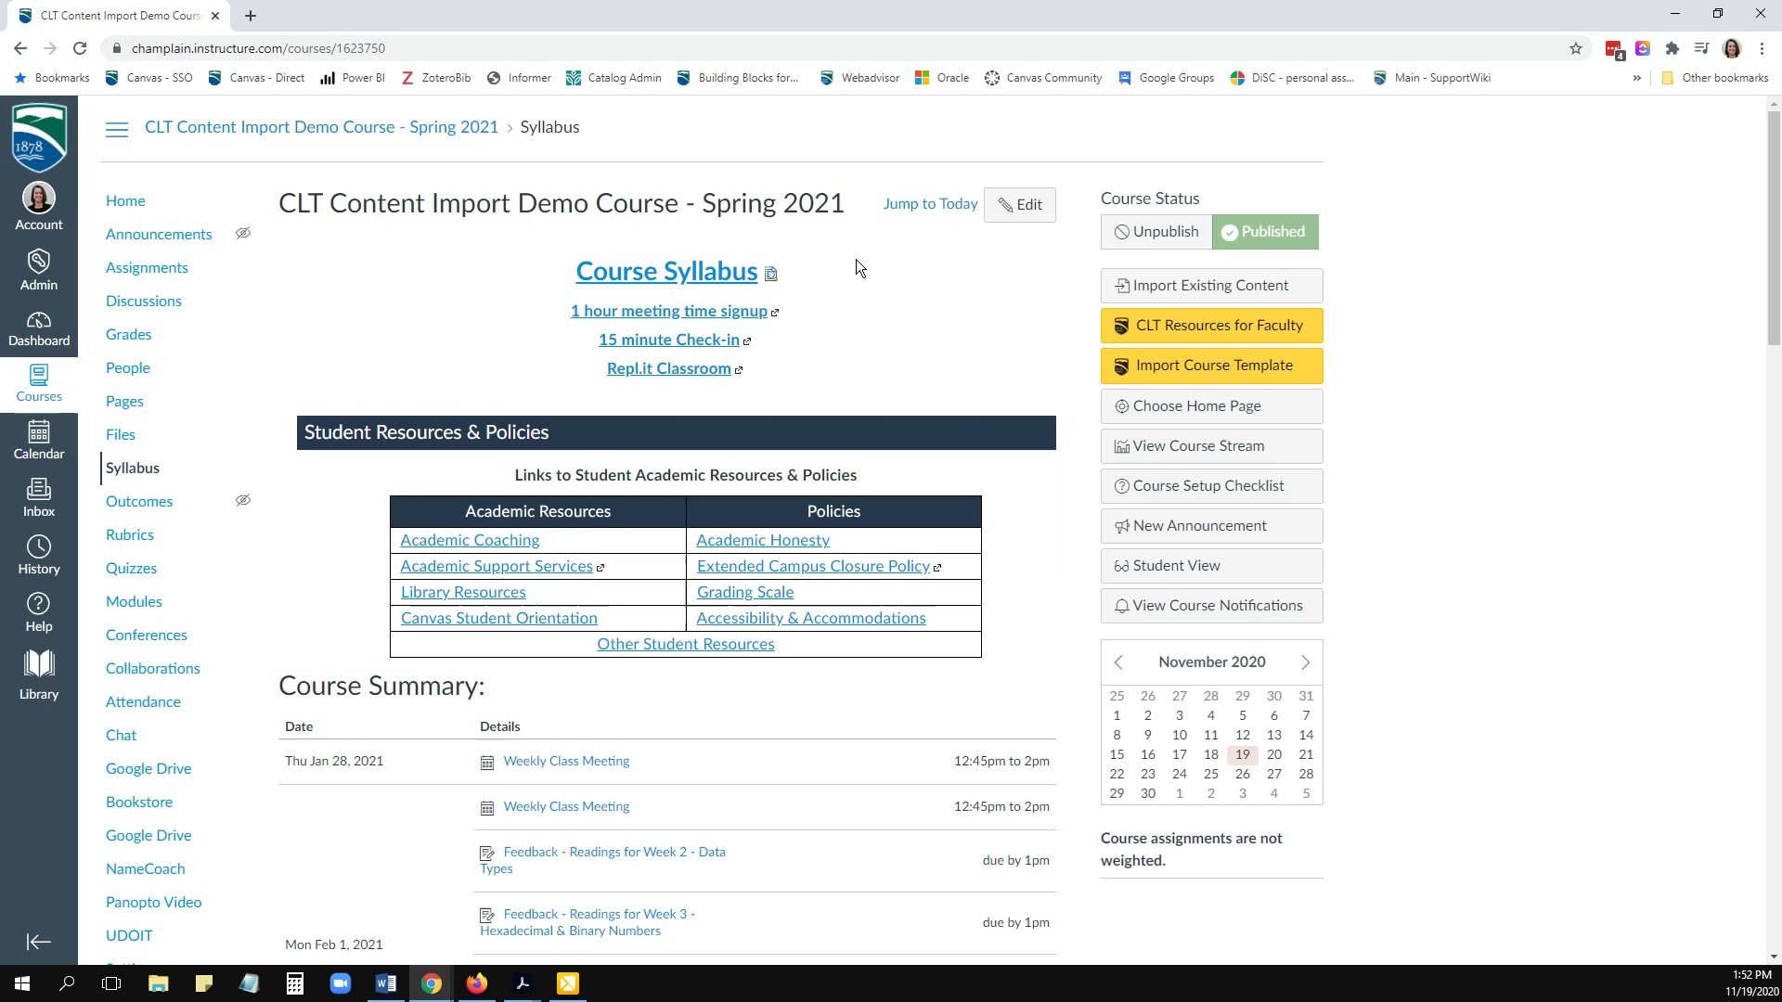
- Set the Pages Front Page as the course home page and save
left_click(1210, 411)
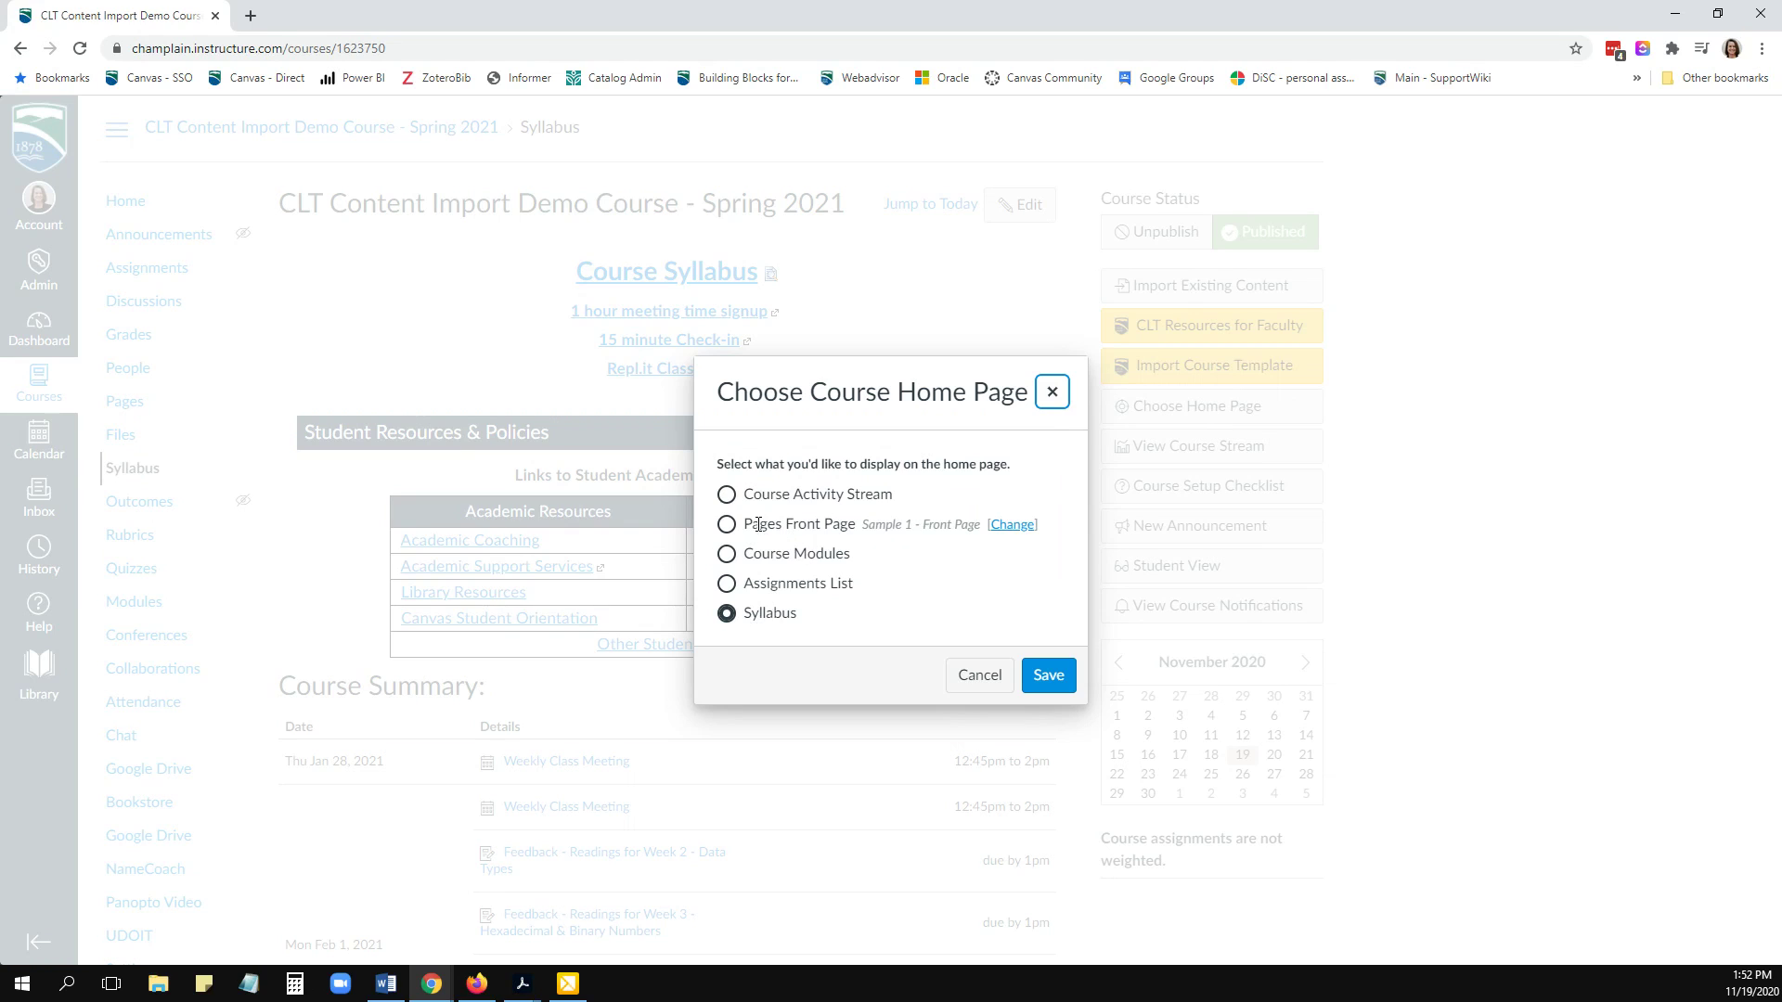
left_click(730, 525)
left_click(1054, 680)
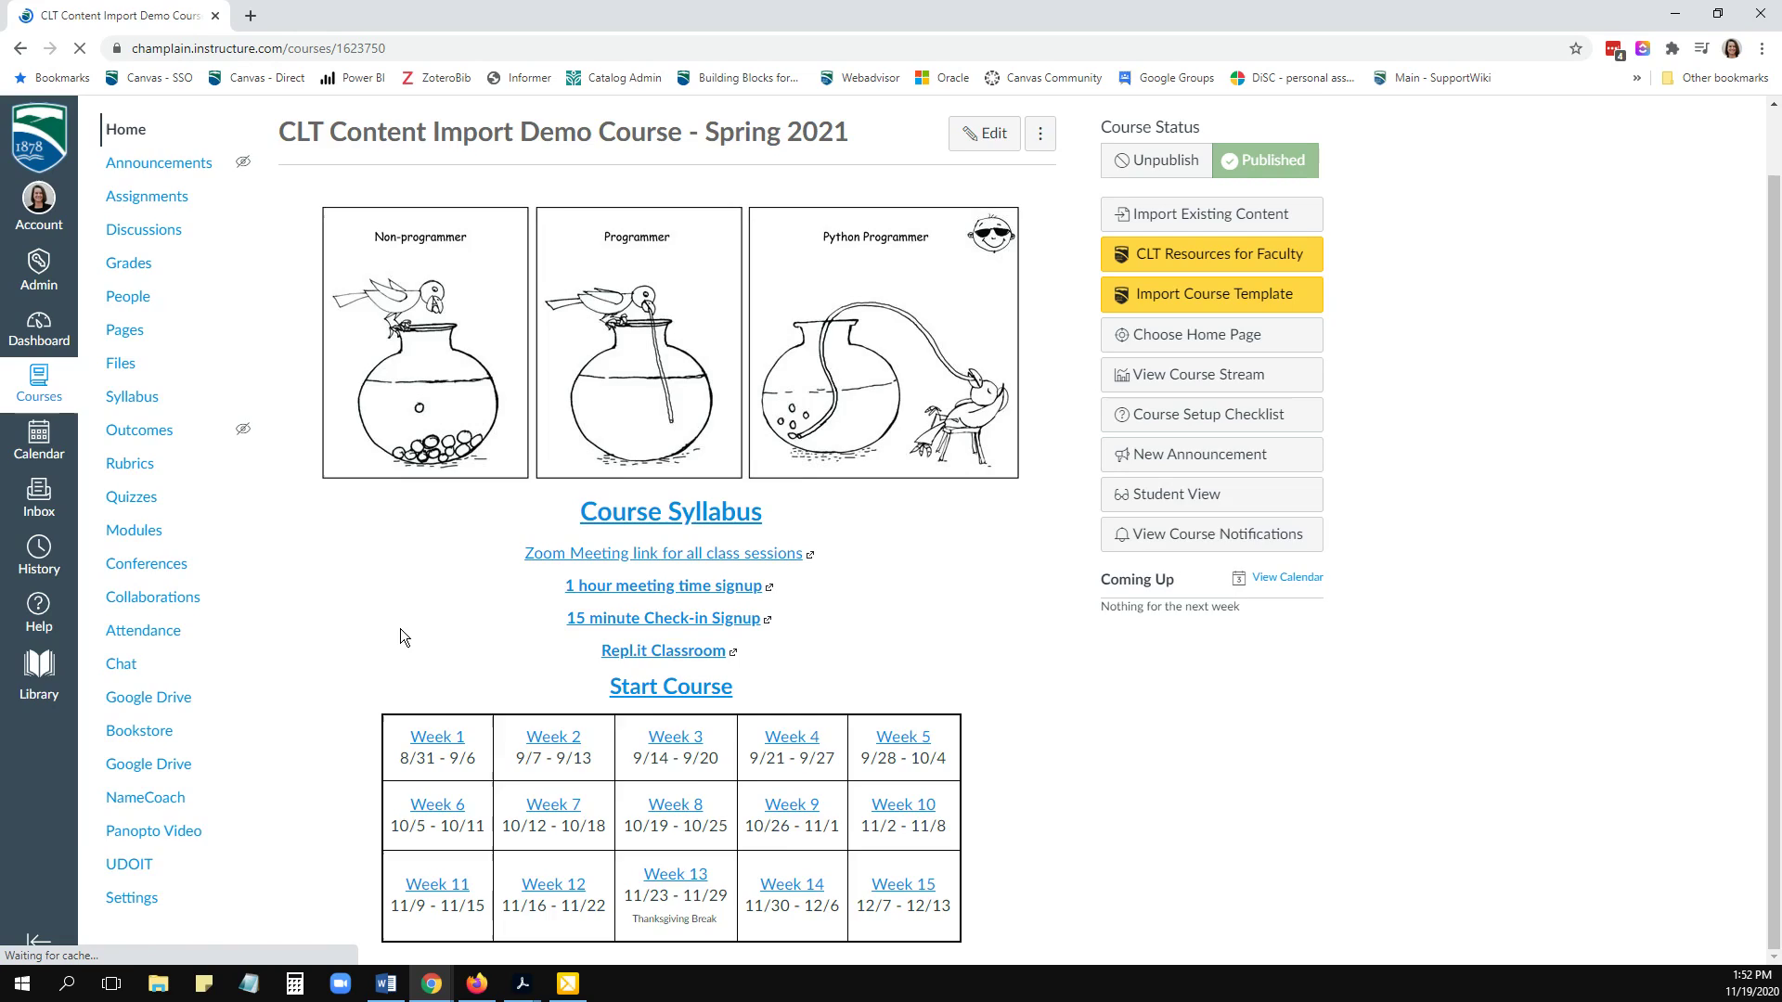
scroll(400, 629, "up", 1)
- Go to the course's Assignments list
left_click(171, 278)
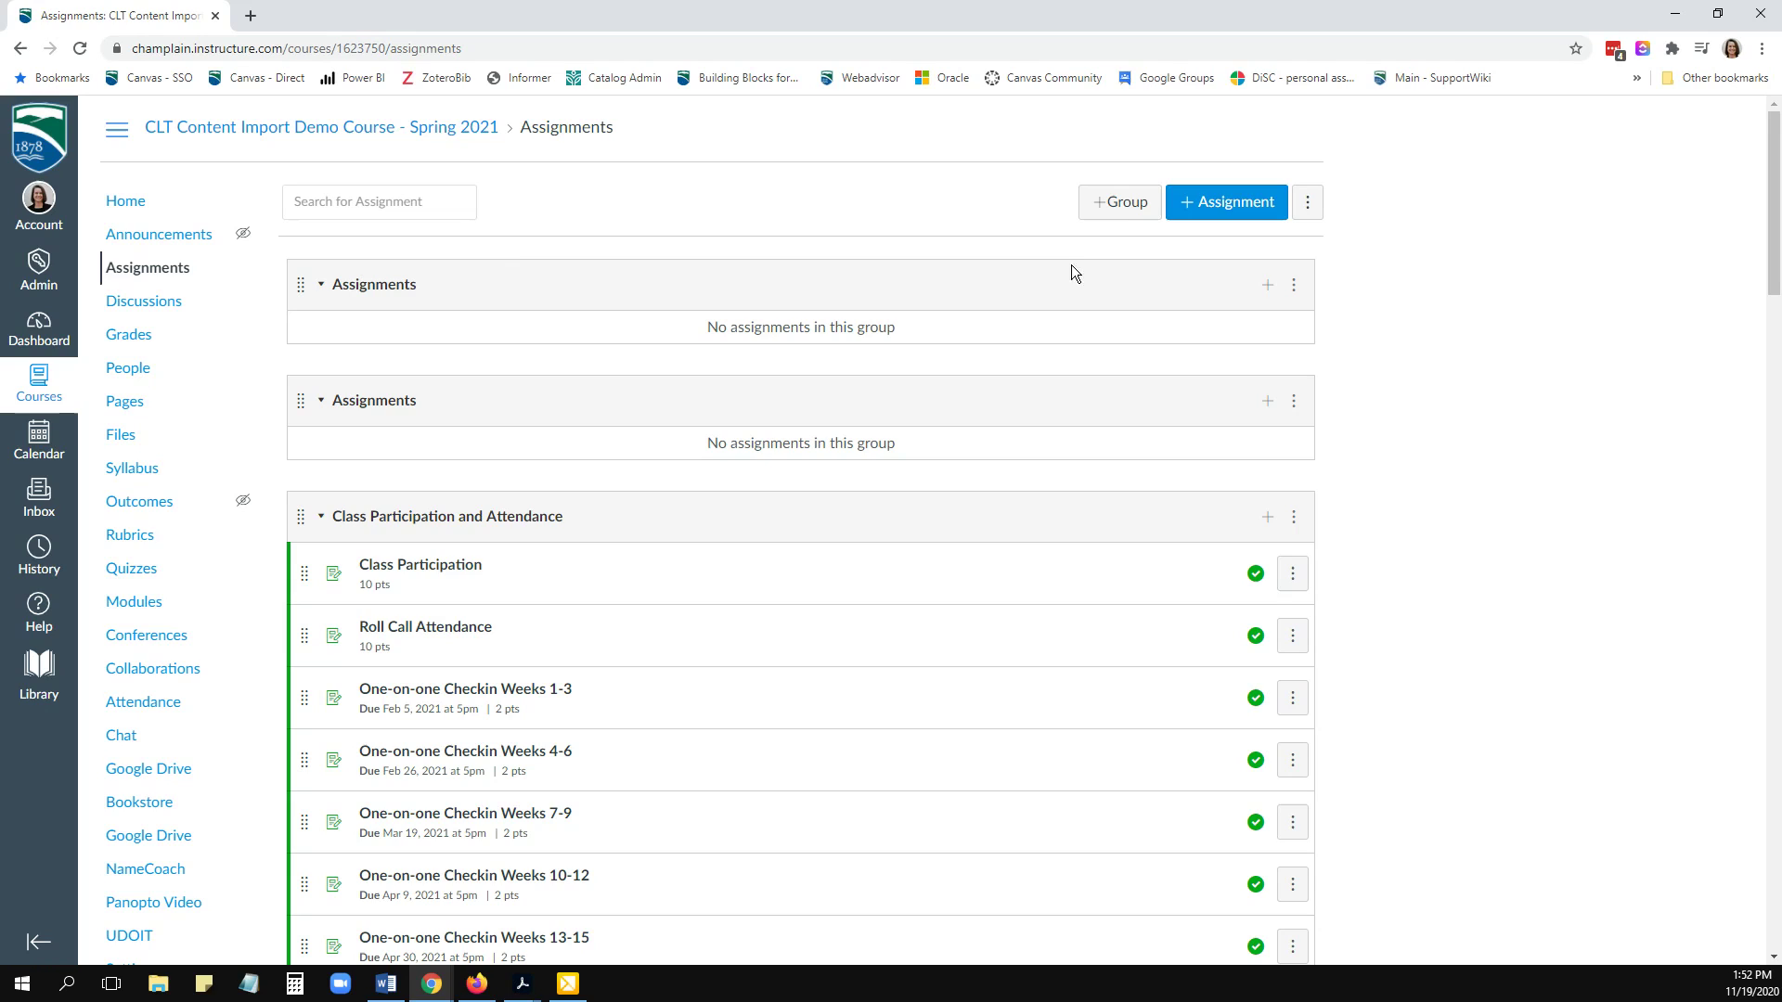
- Delete both empty Assignments groups so Class Participation and Attendance comes first
left_click(1293, 286)
left_click(1246, 366)
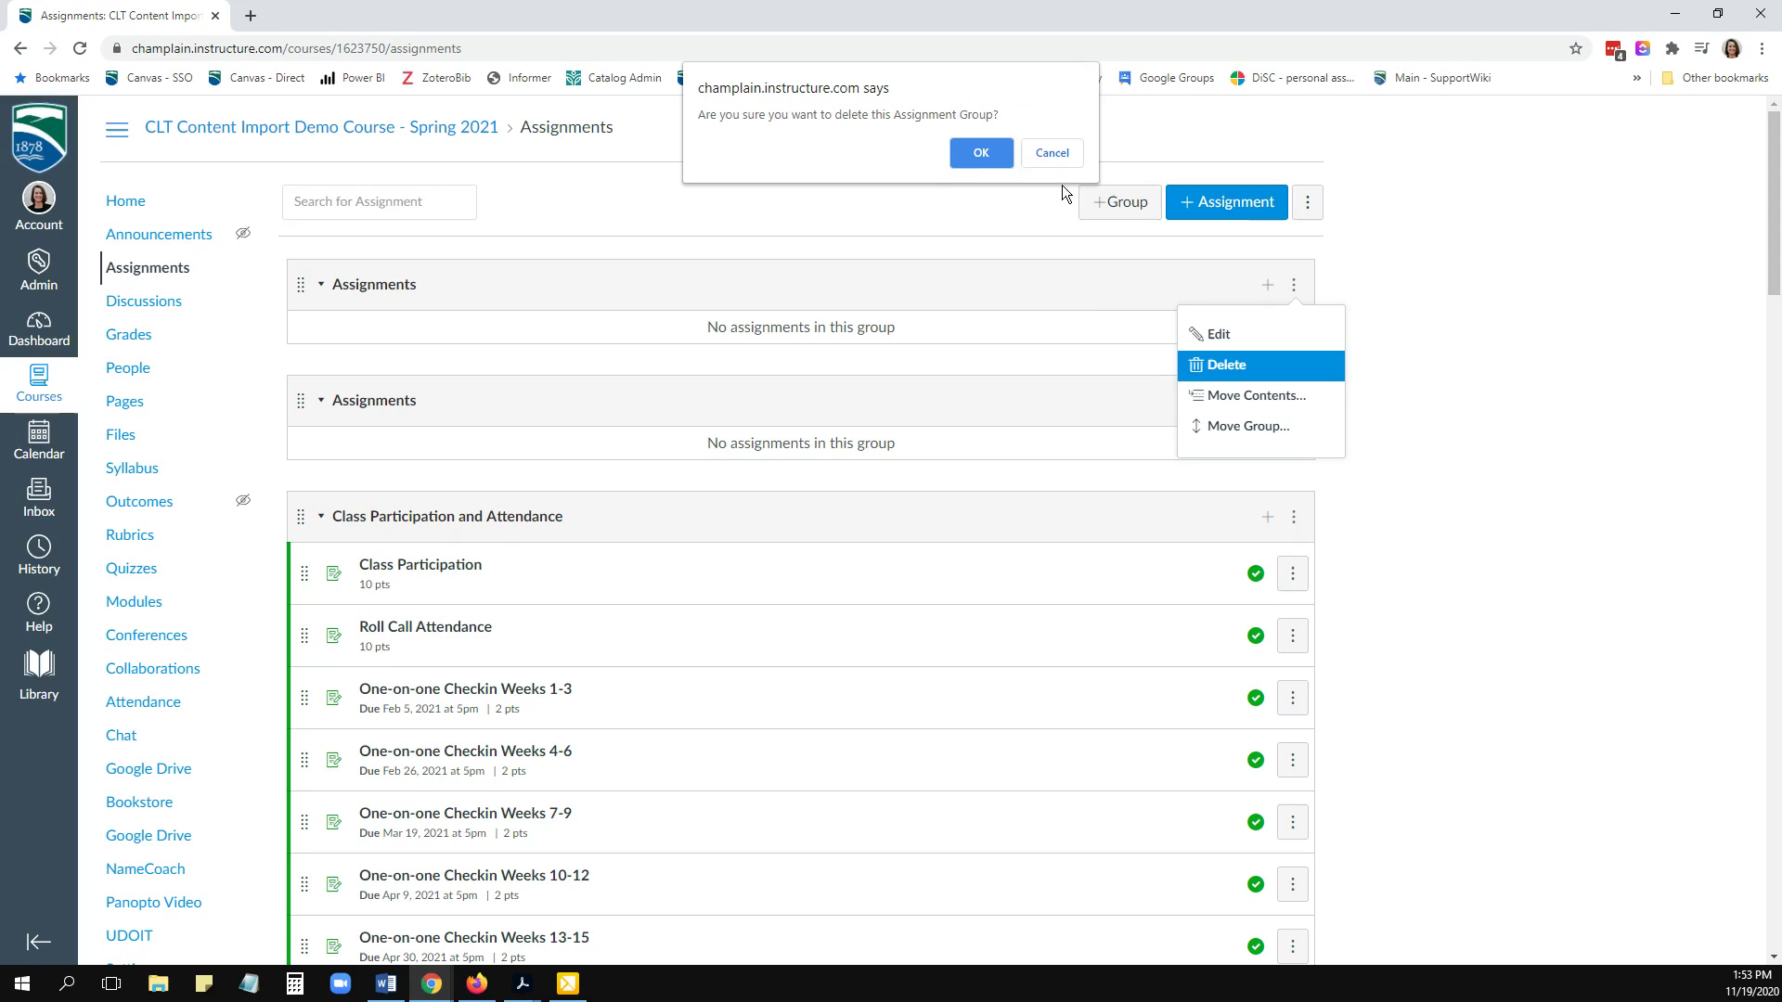
left_click(977, 152)
left_click(1293, 287)
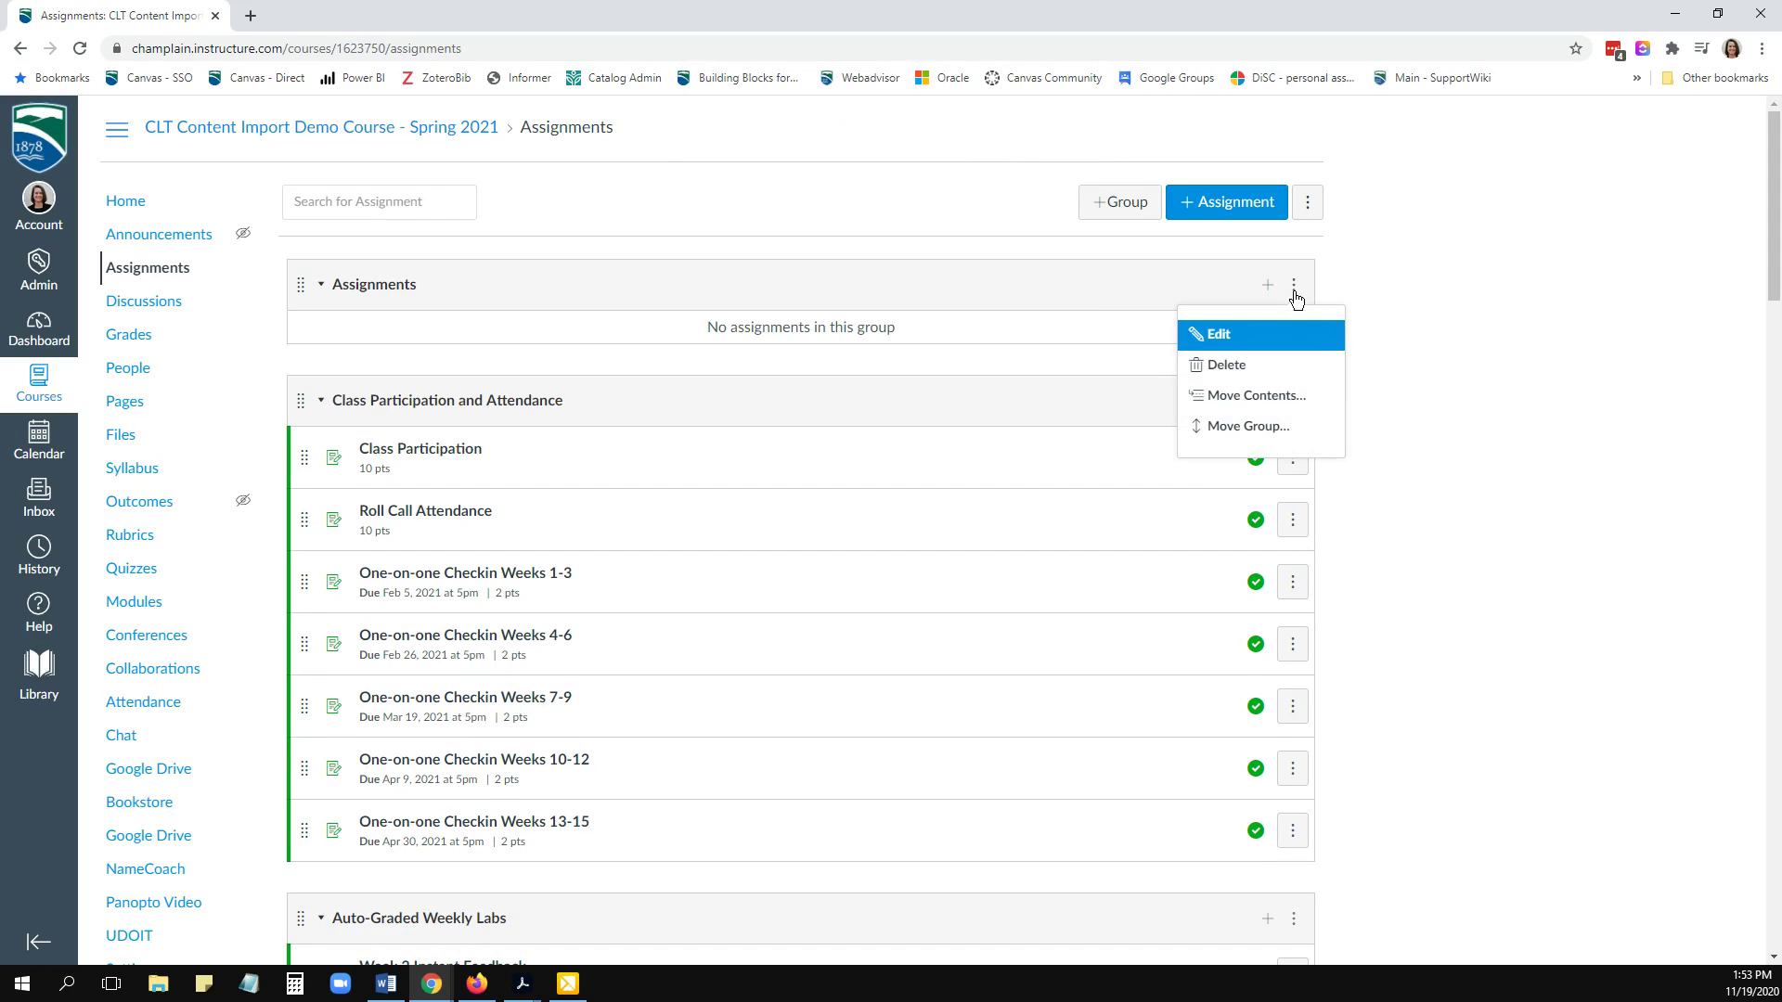
left_click(1237, 364)
left_click(974, 152)
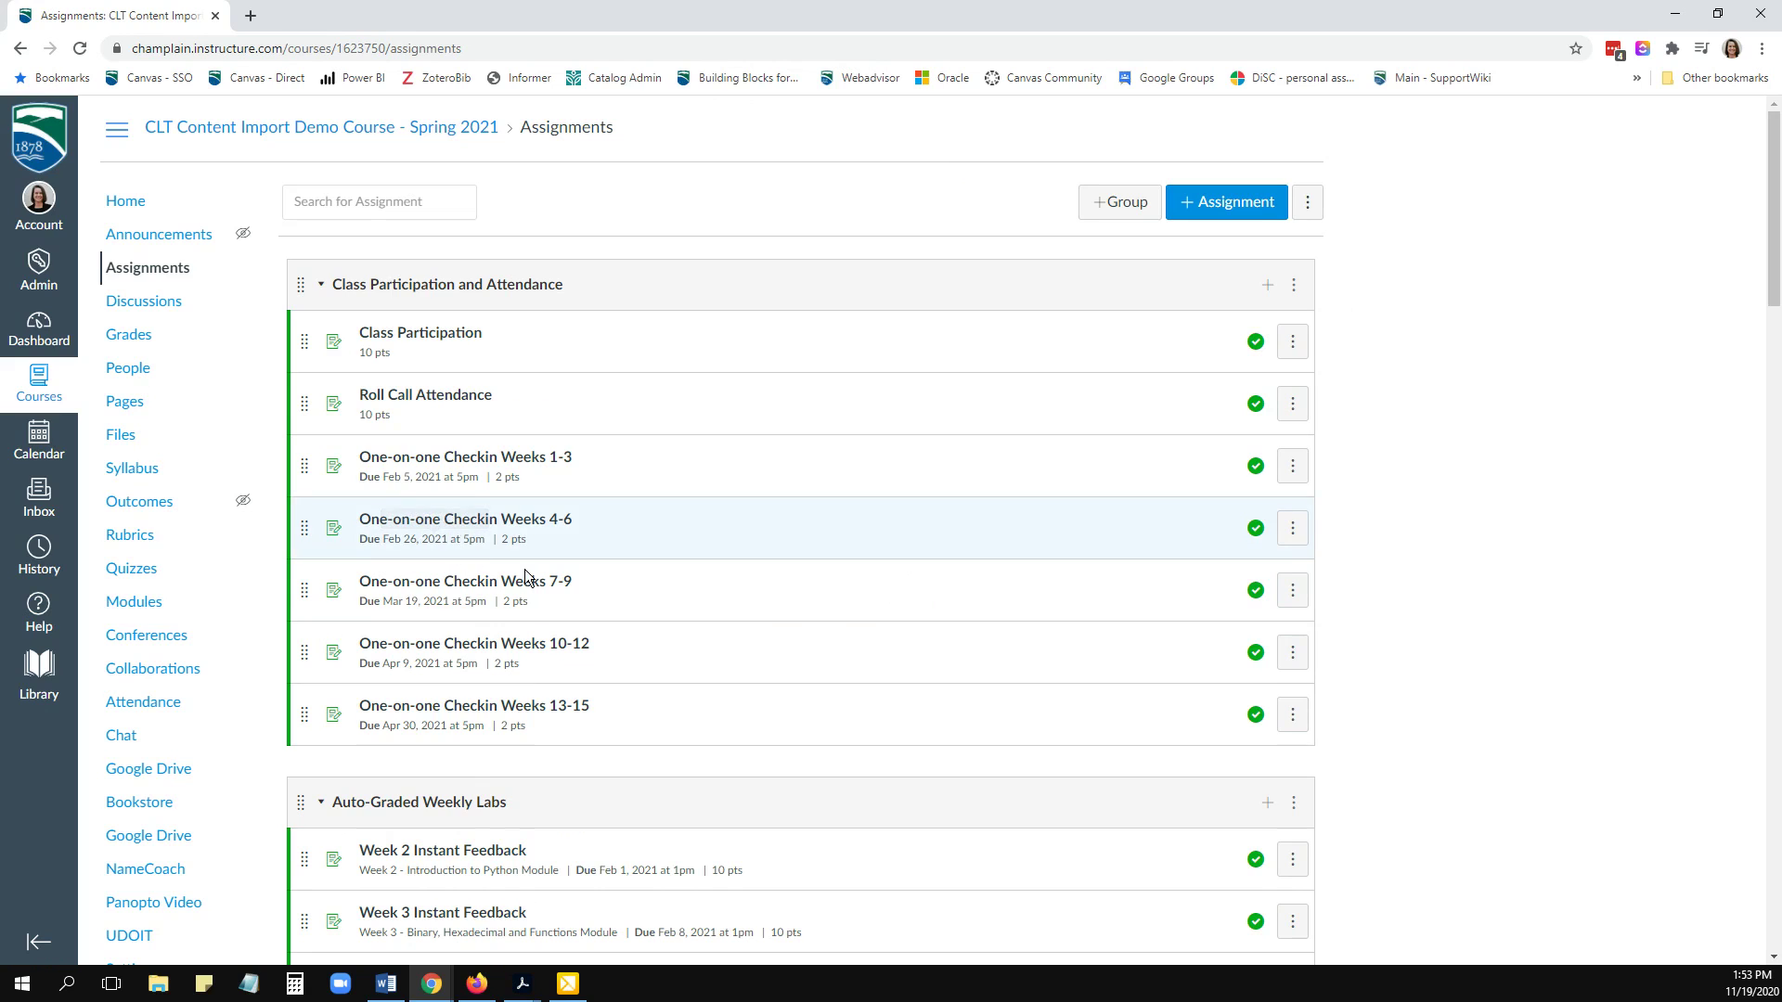
scroll(706, 609, "down", 1)
scroll(707, 609, "down", 2)
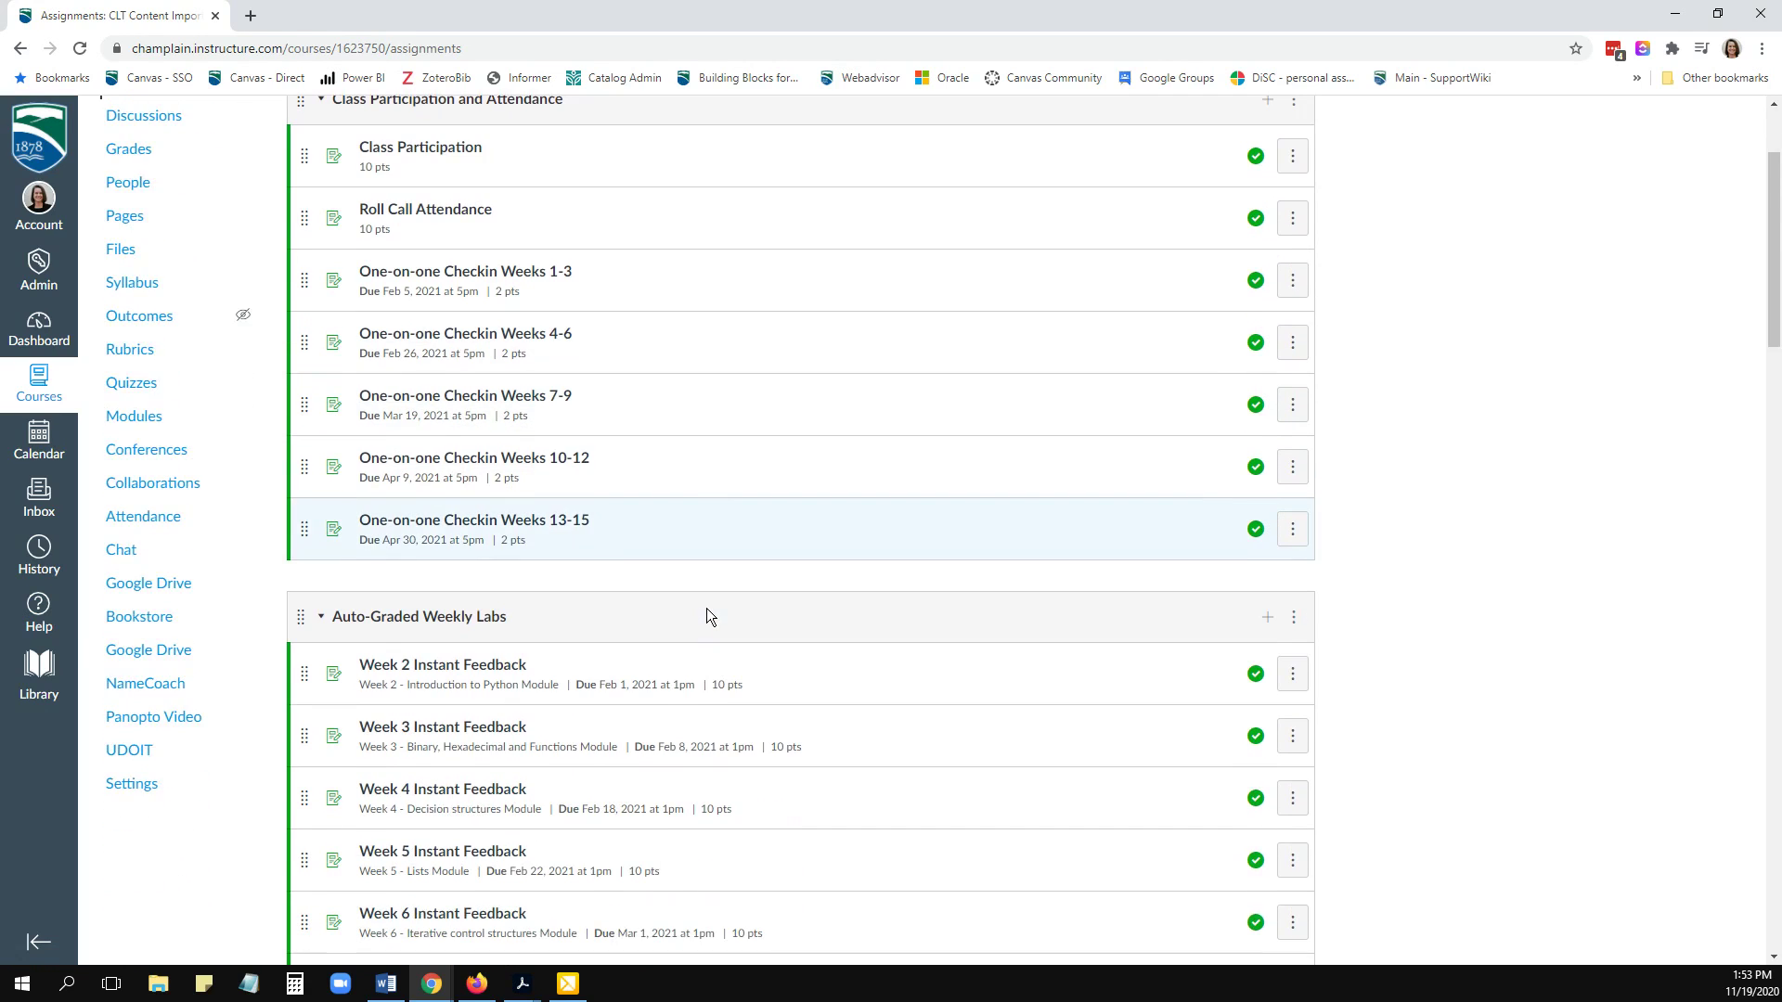
scroll(706, 609, "down", 1)
scroll(706, 608, "down", 1)
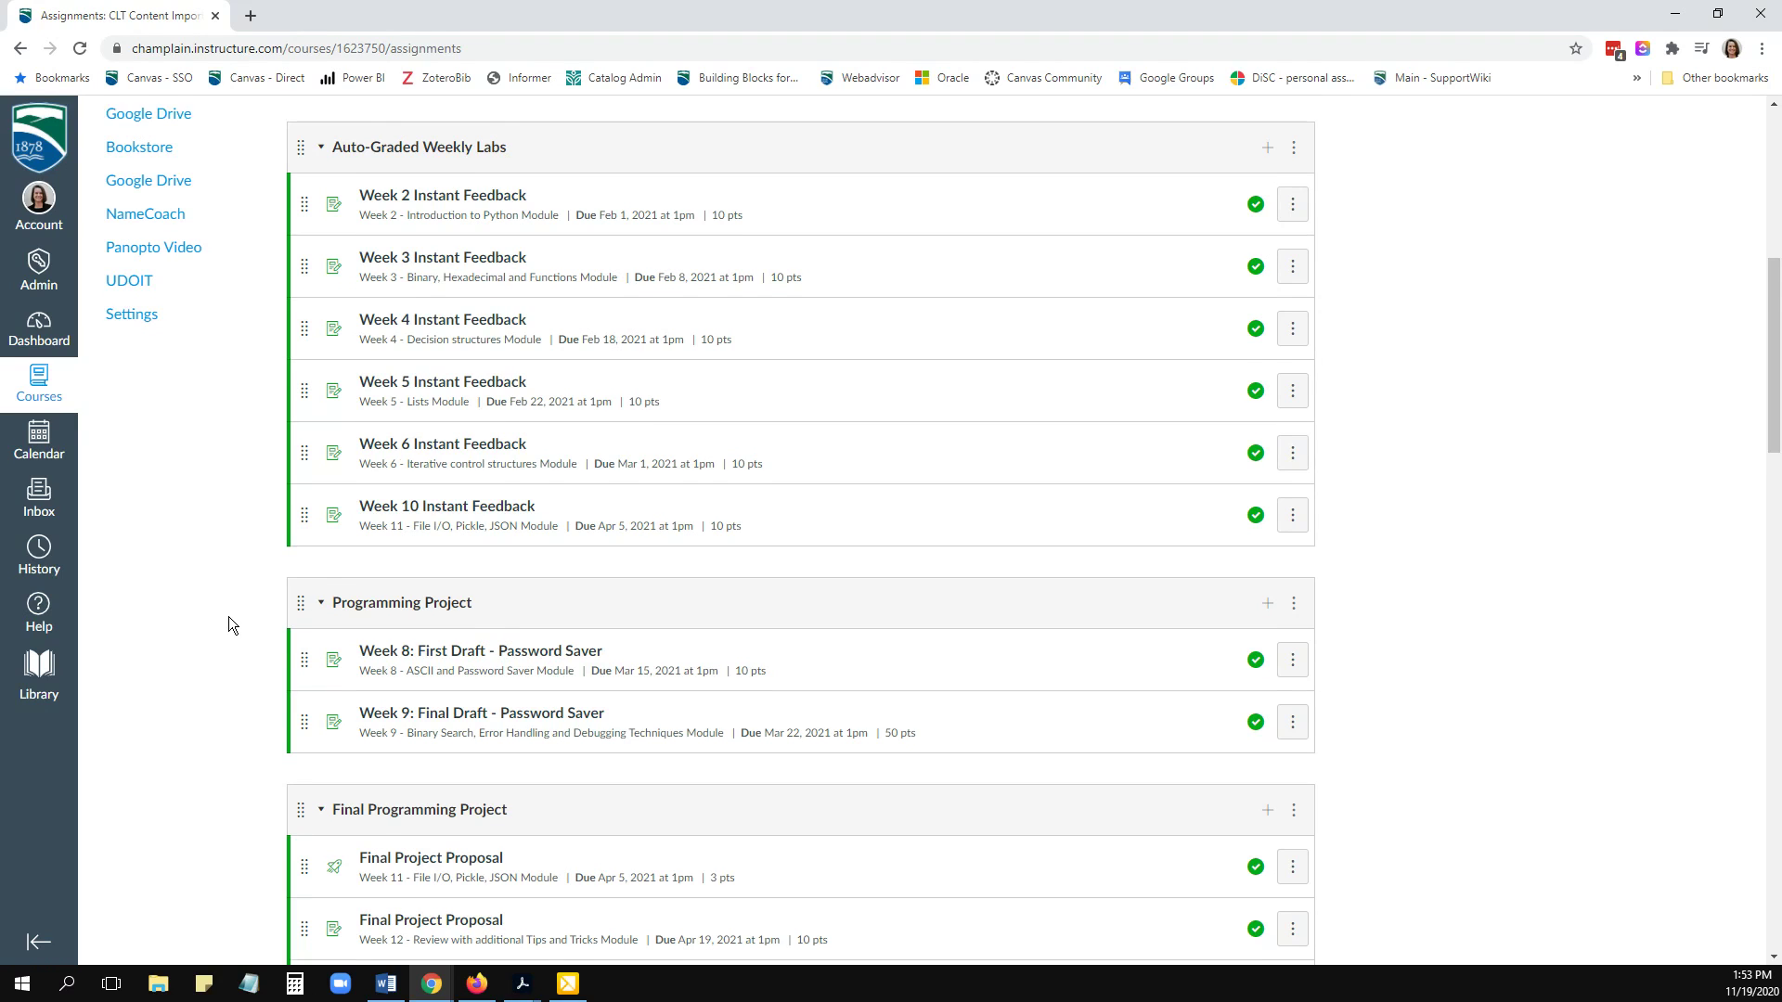
scroll(228, 625, "down", 2)
scroll(230, 626, "down", 1)
scroll(229, 626, "down", 1)
scroll(230, 616, "down", 1)
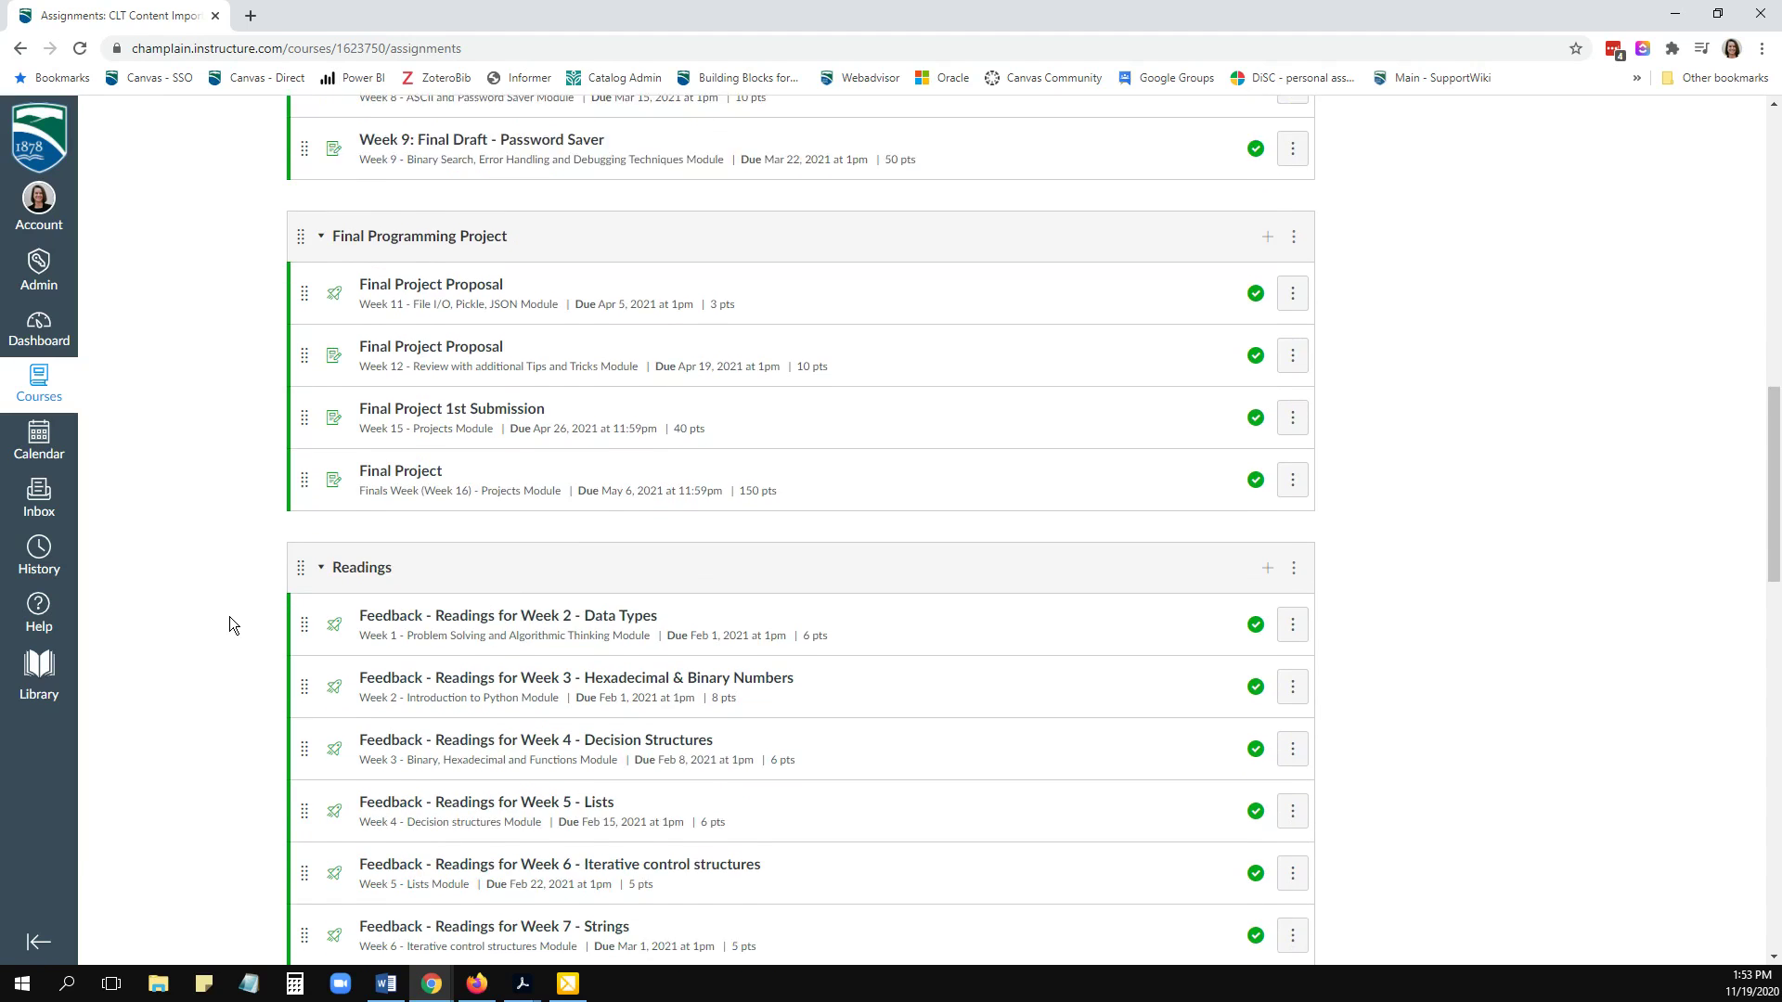
scroll(229, 615, "up", 1)
scroll(231, 624, "up", 3)
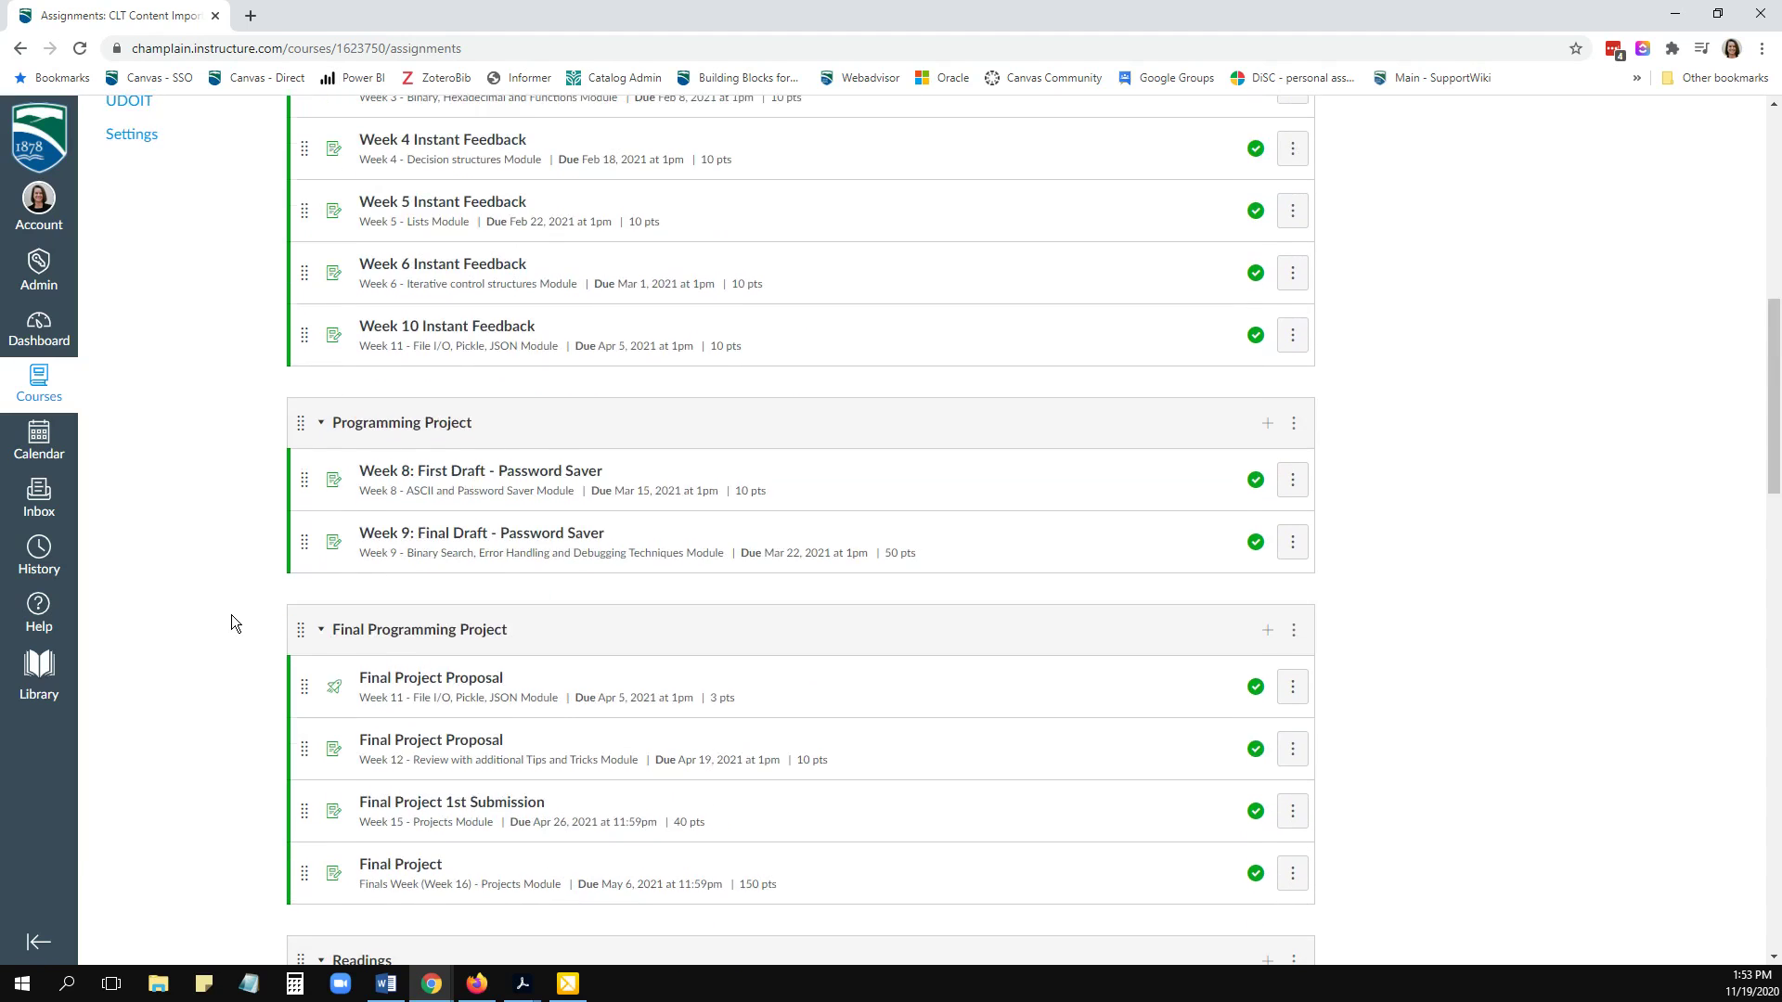
scroll(232, 623, "up", 1)
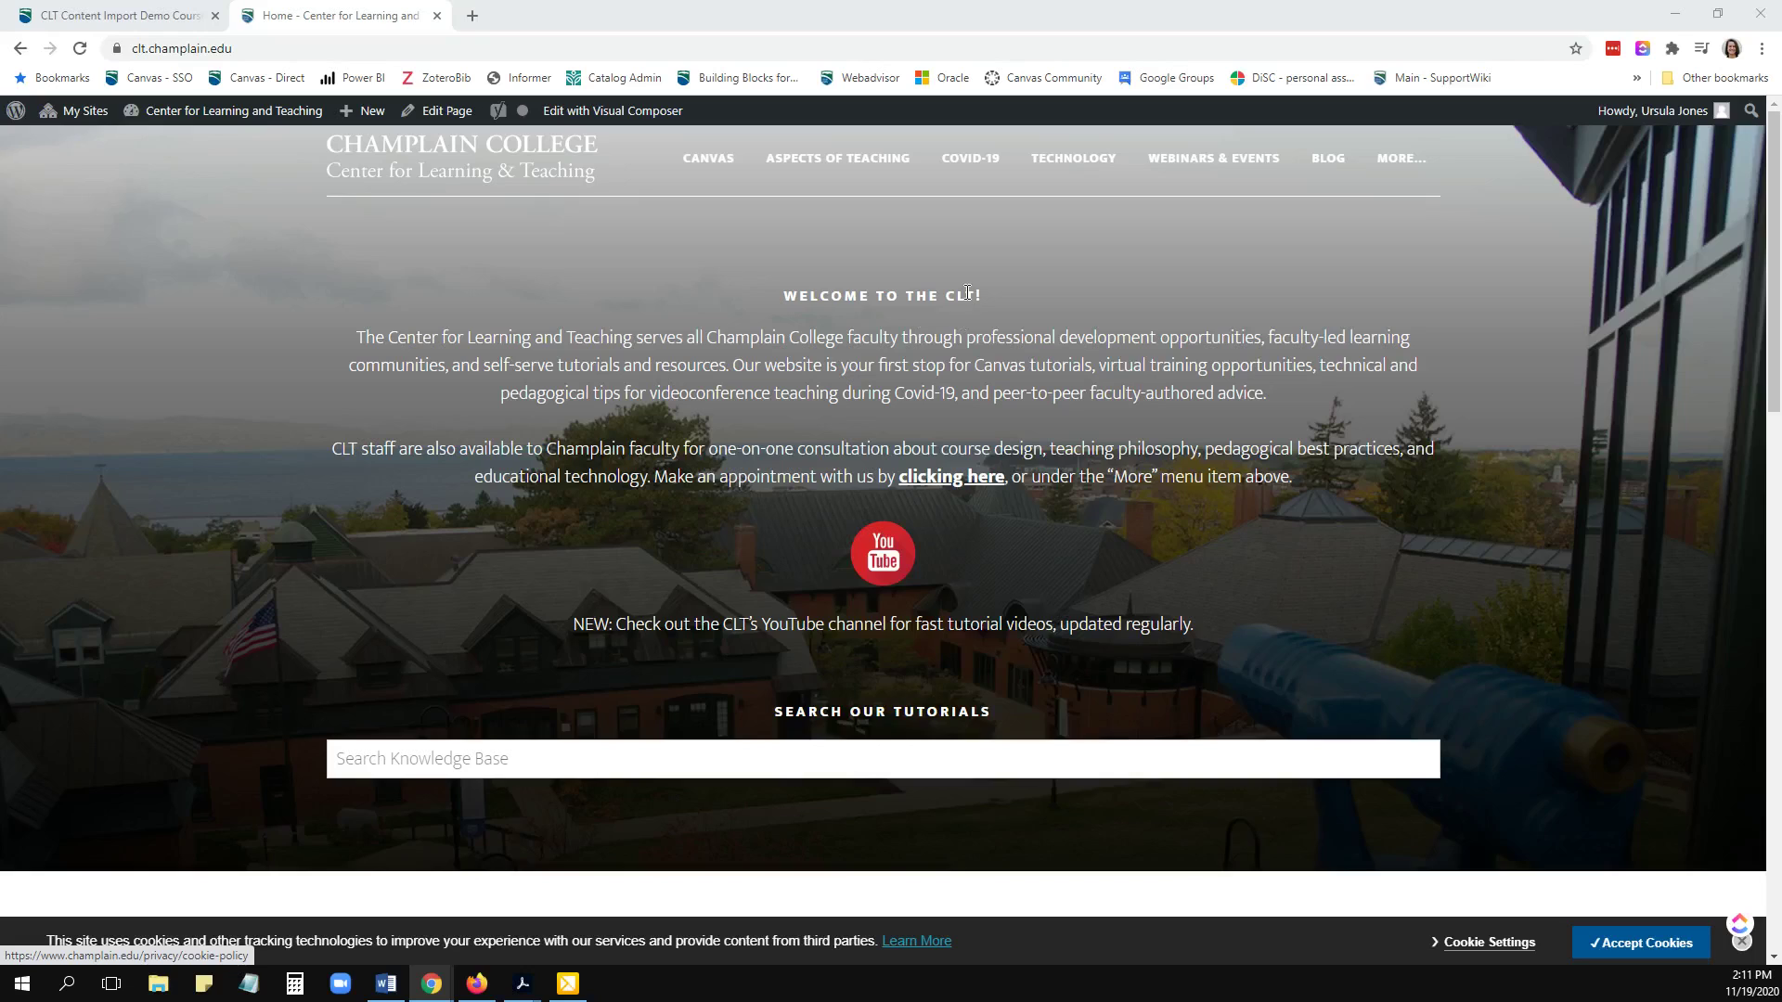